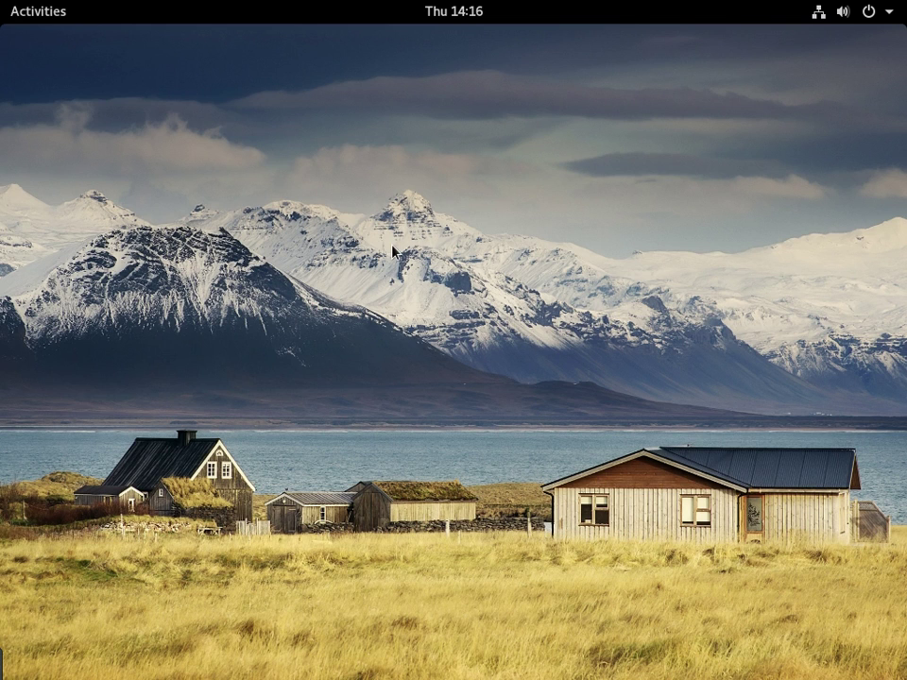
- Set the desktop background to the turquoise waterfall wallpaper, then return to the All Settings overview
right_click(344, 182)
left_click(371, 213)
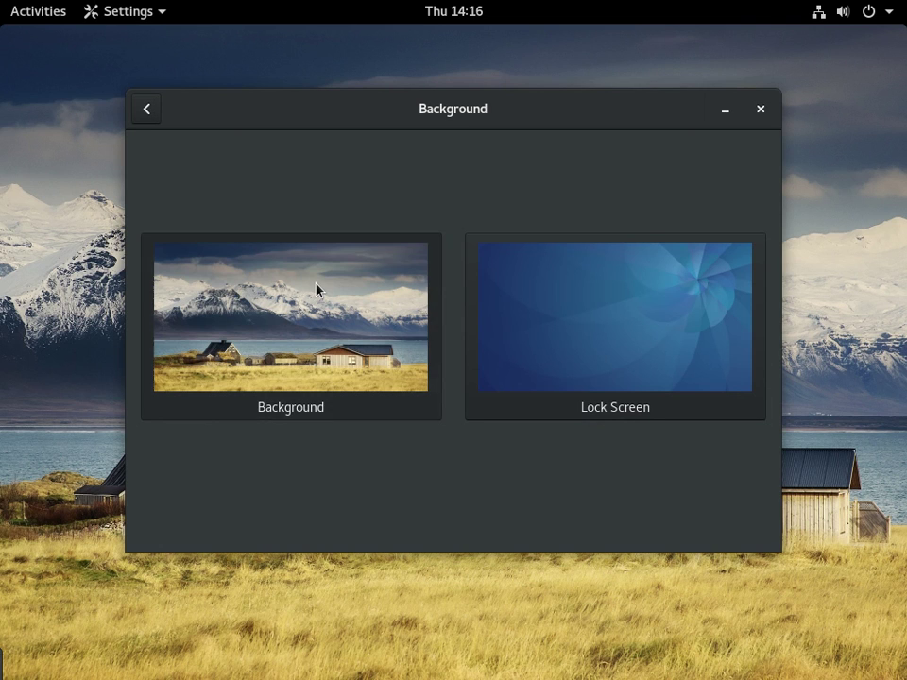
left_click(318, 290)
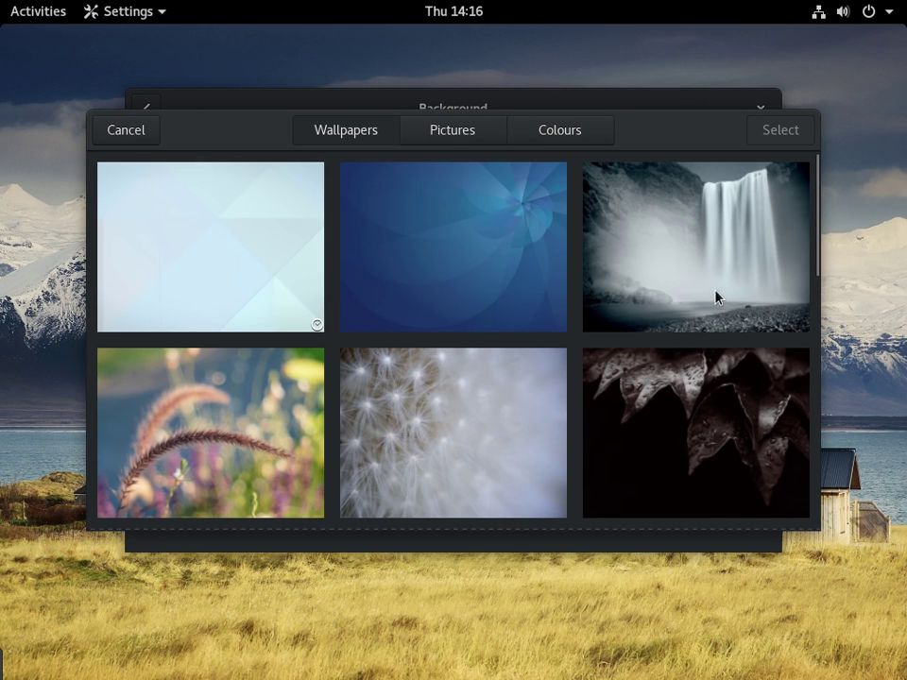
scroll(814, 195, "down", 3)
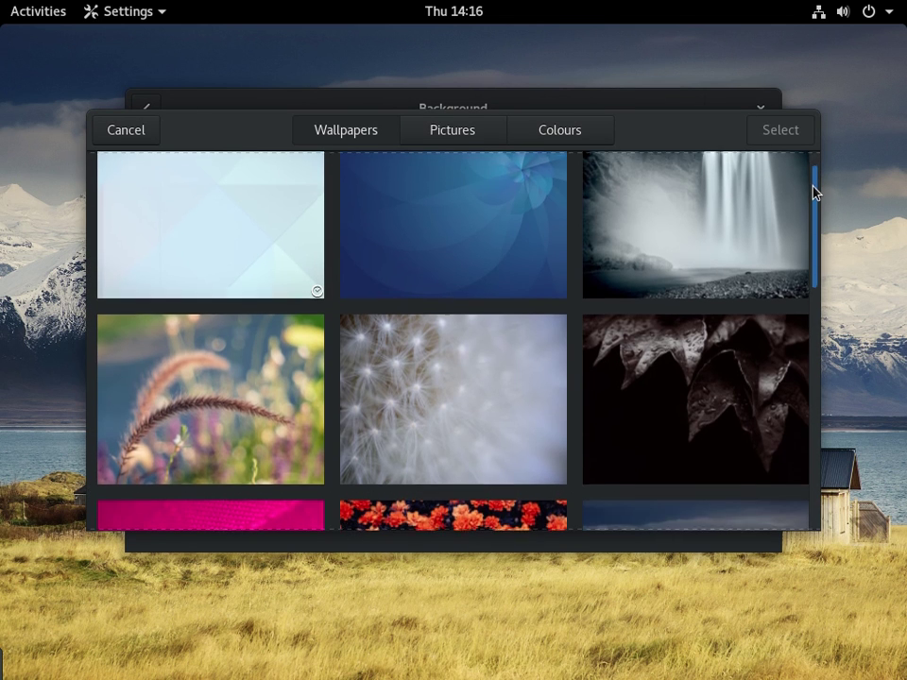
scroll(799, 253, "down", 10)
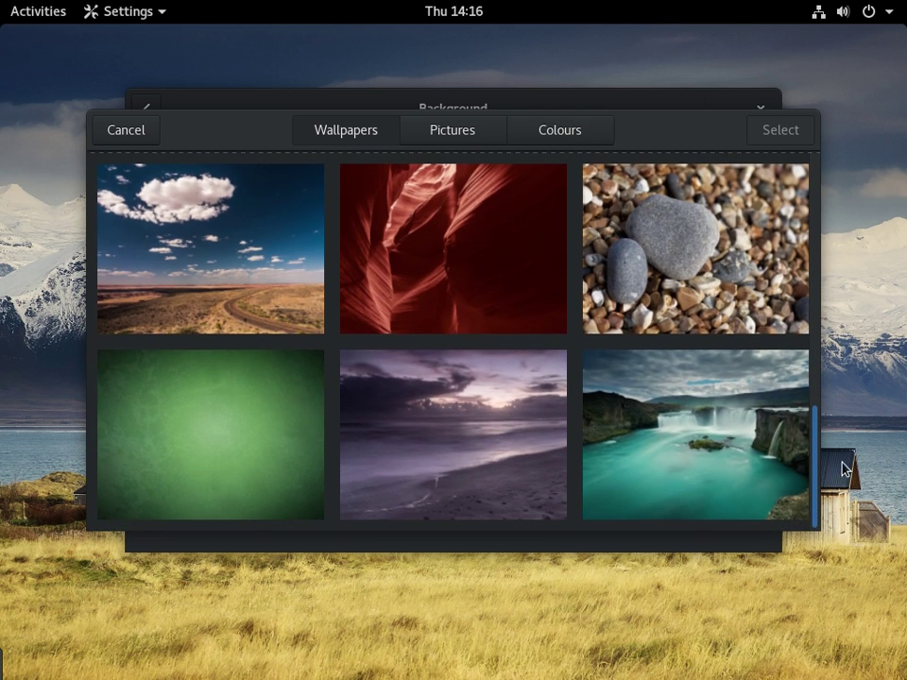
left_click(764, 453)
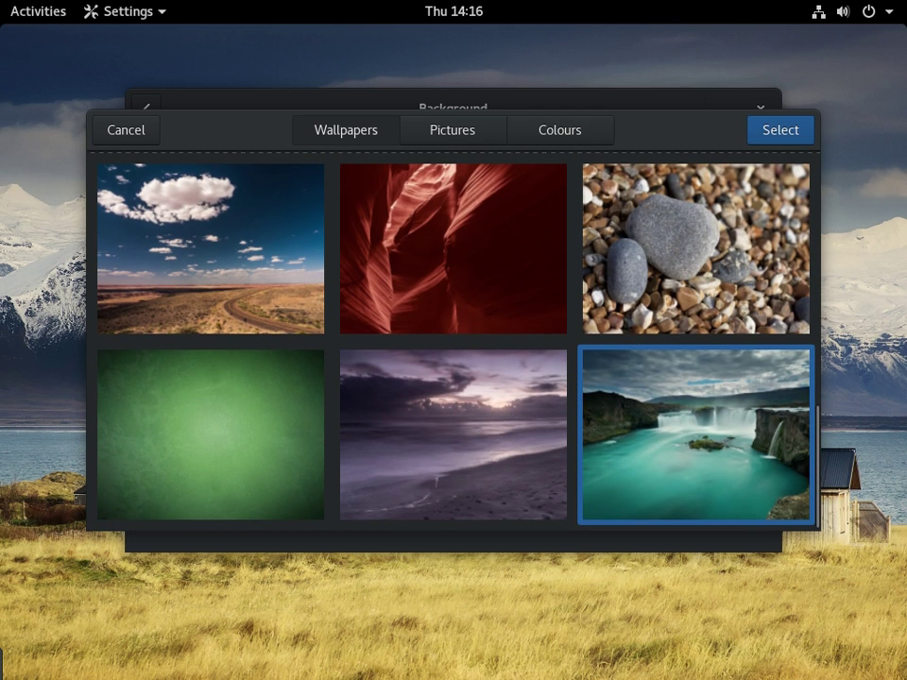
left_click(792, 139)
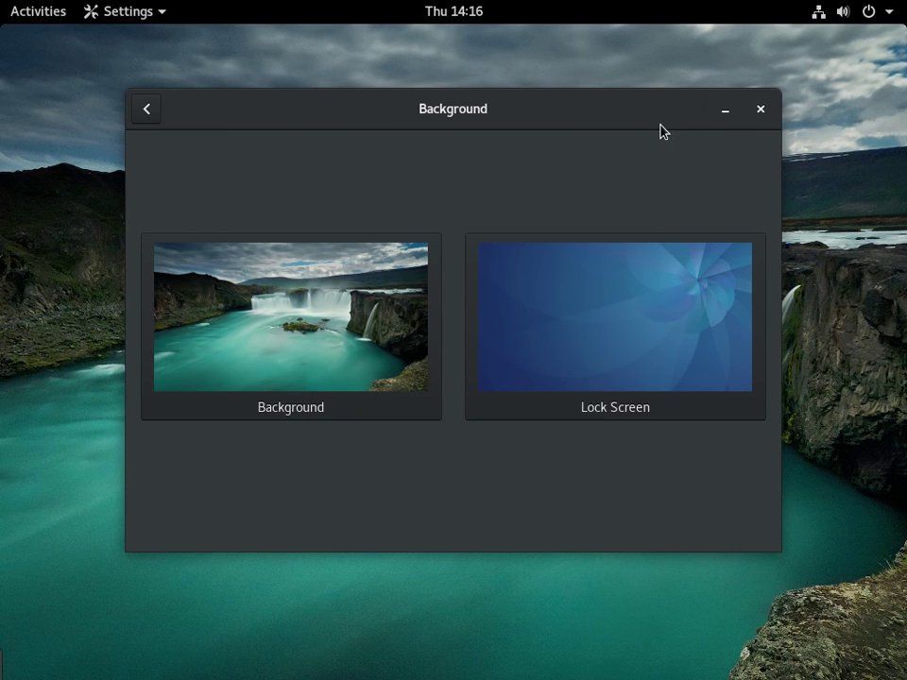
left_click(149, 111)
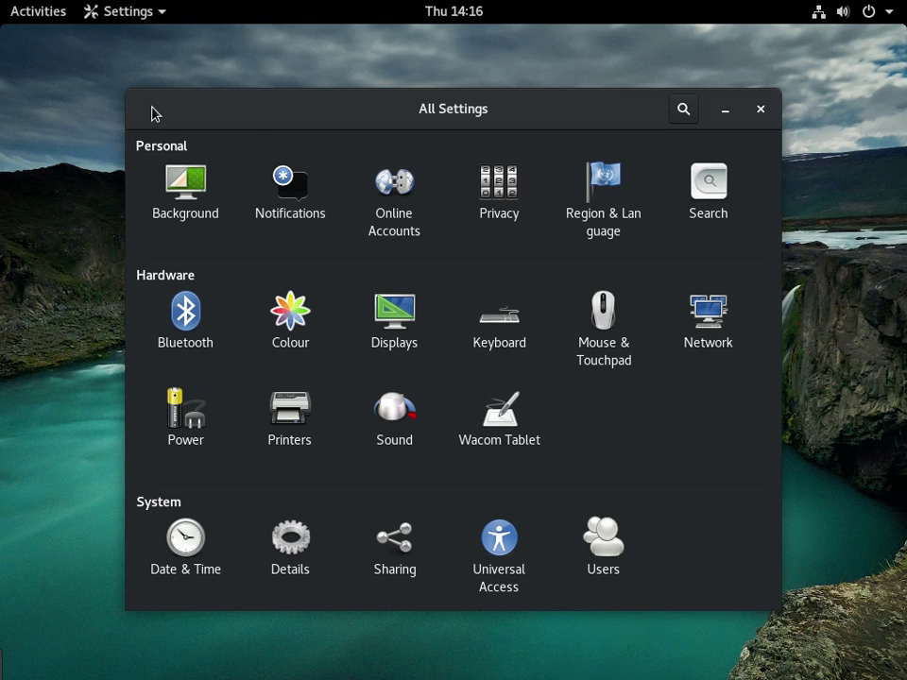
- Minimize the Settings window and briefly toggle the Activities overview
left_click(725, 109)
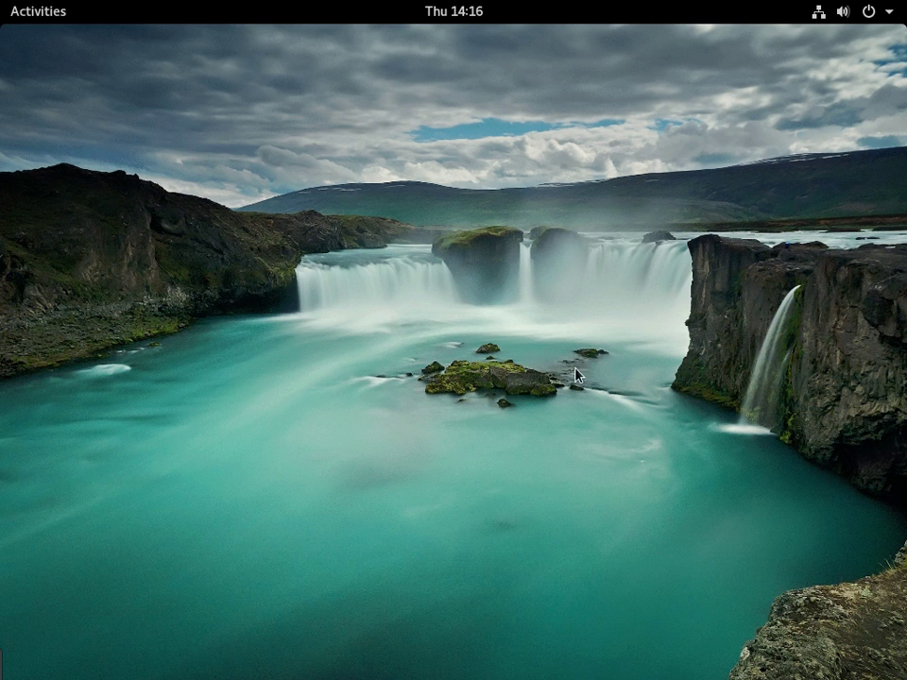
left_click(30, 21)
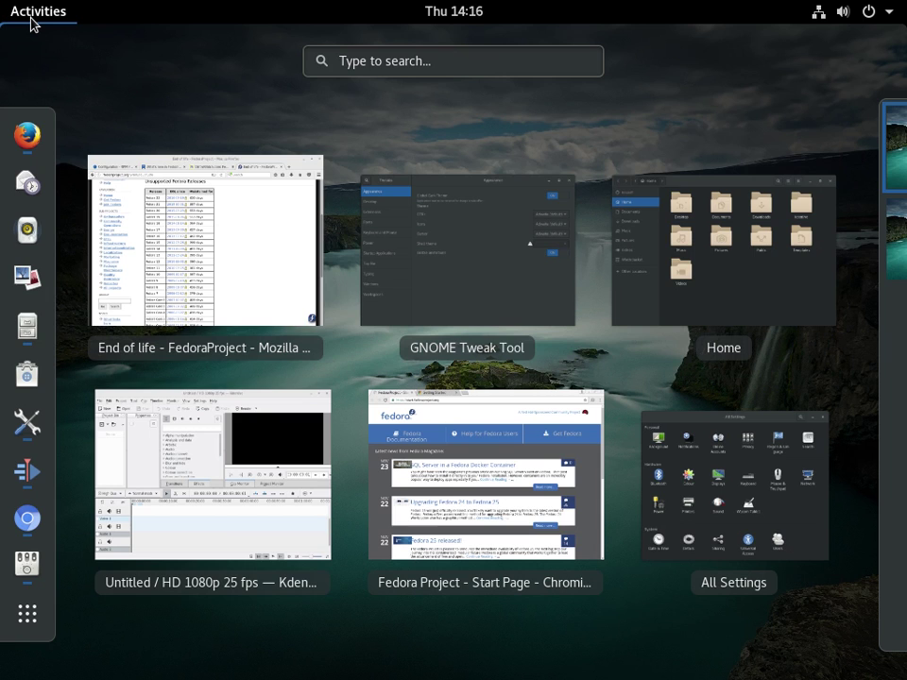
left_click(33, 23)
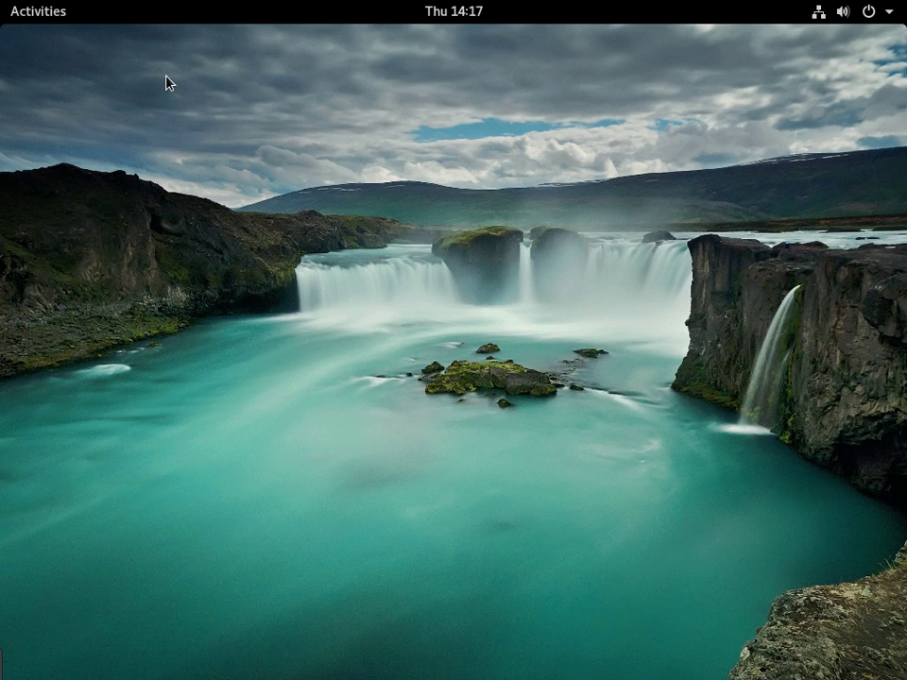
- Search the overview for 'firefo', clear the search, and return to the desktop
left_click(40, 14)
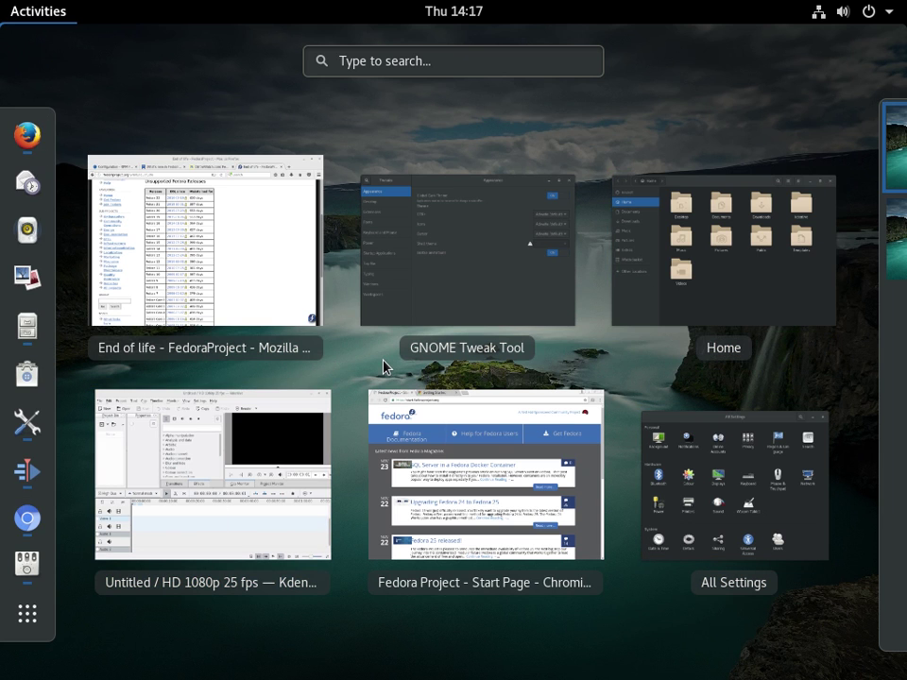
mouse_move(885, 282)
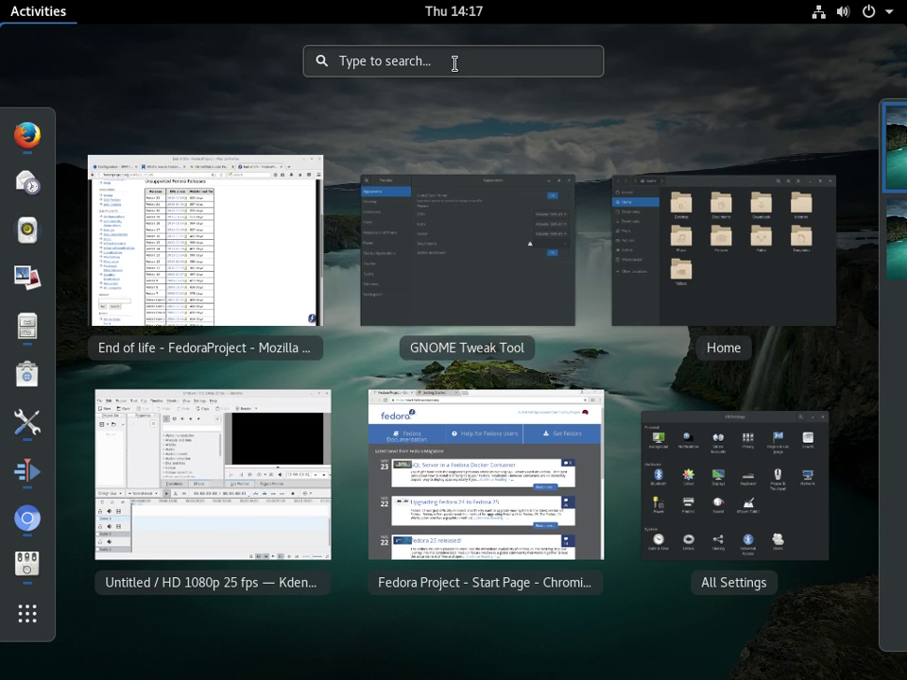
left_click(454, 62)
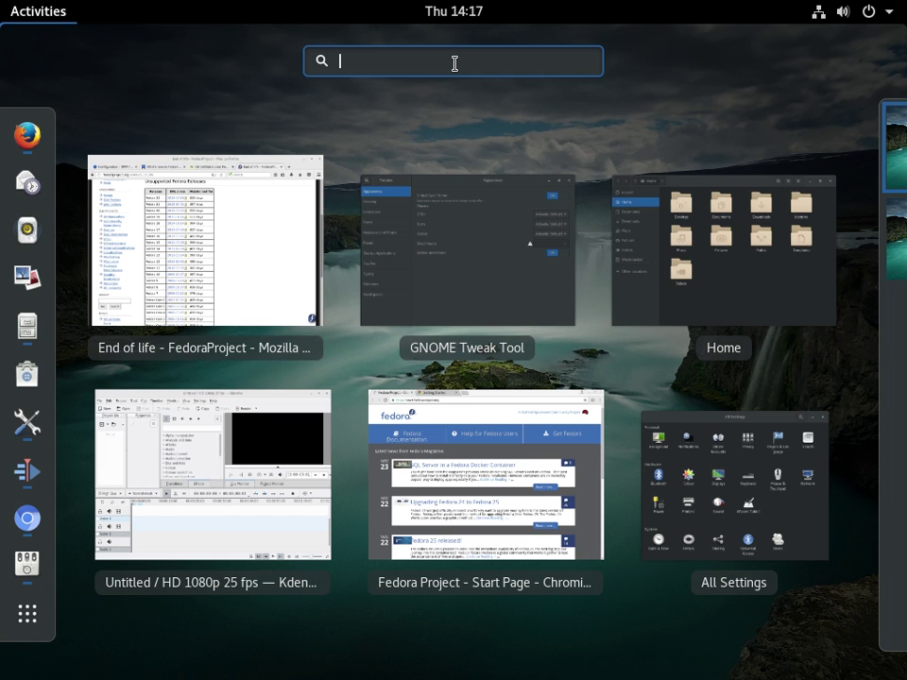
type("firefo")
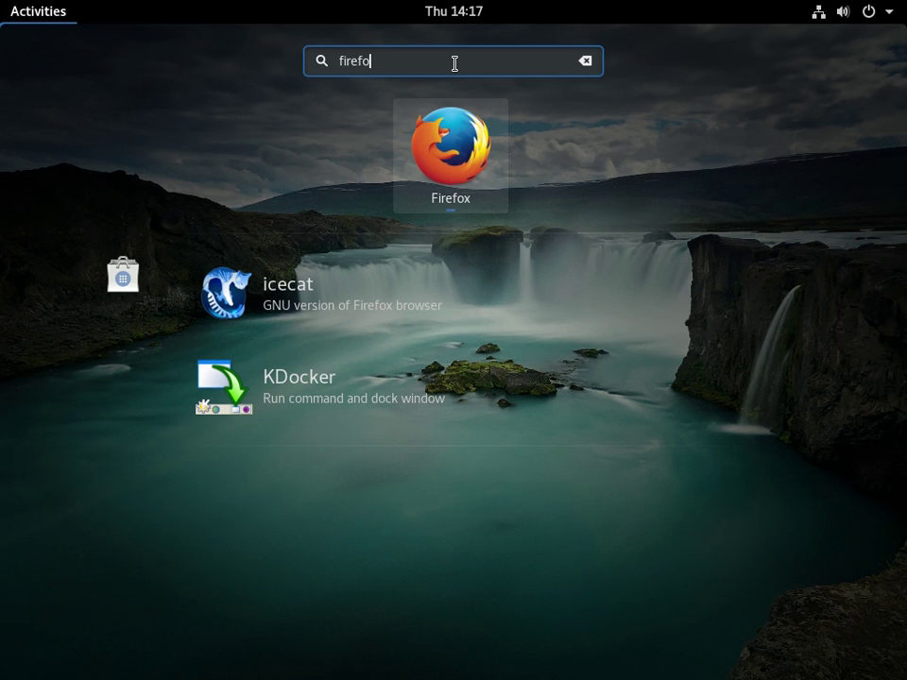
left_click(585, 62)
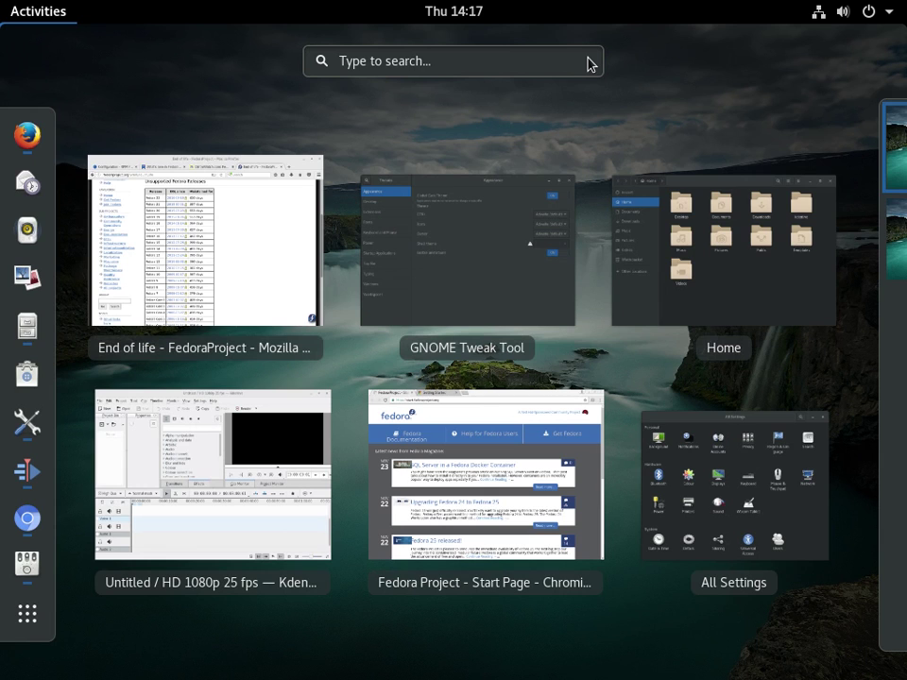
left_click(43, 18)
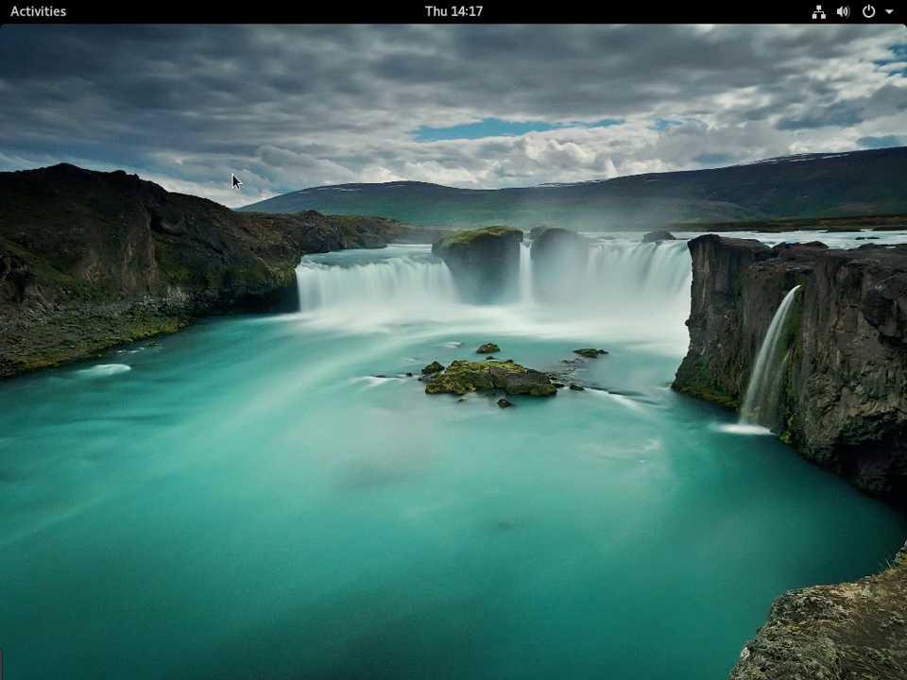
- Search the overview for 'firefox', clear it, and switch to the GNOME Tweak Tool window
left_click(39, 15)
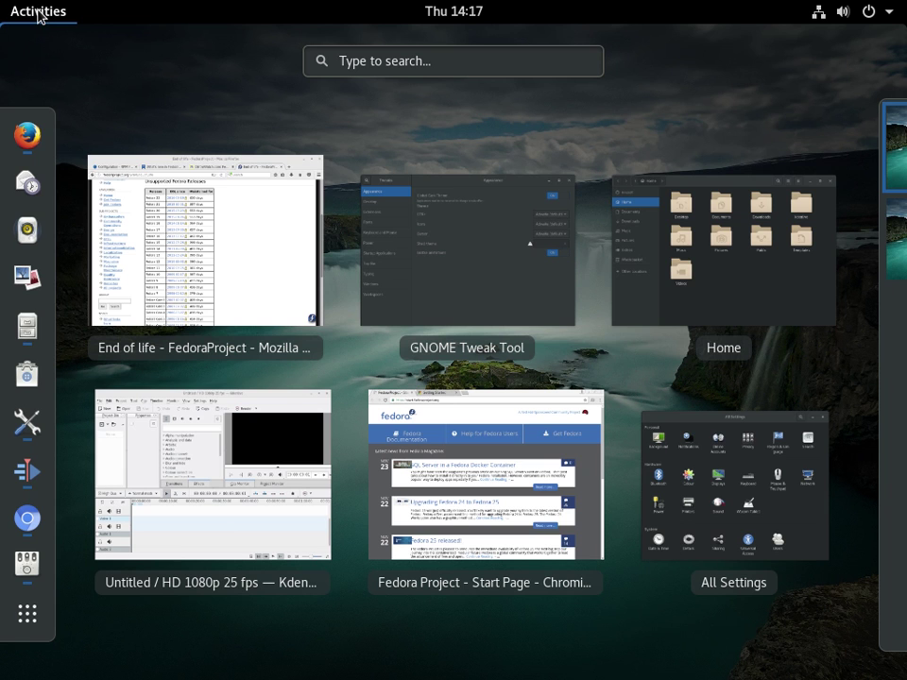
type("firef")
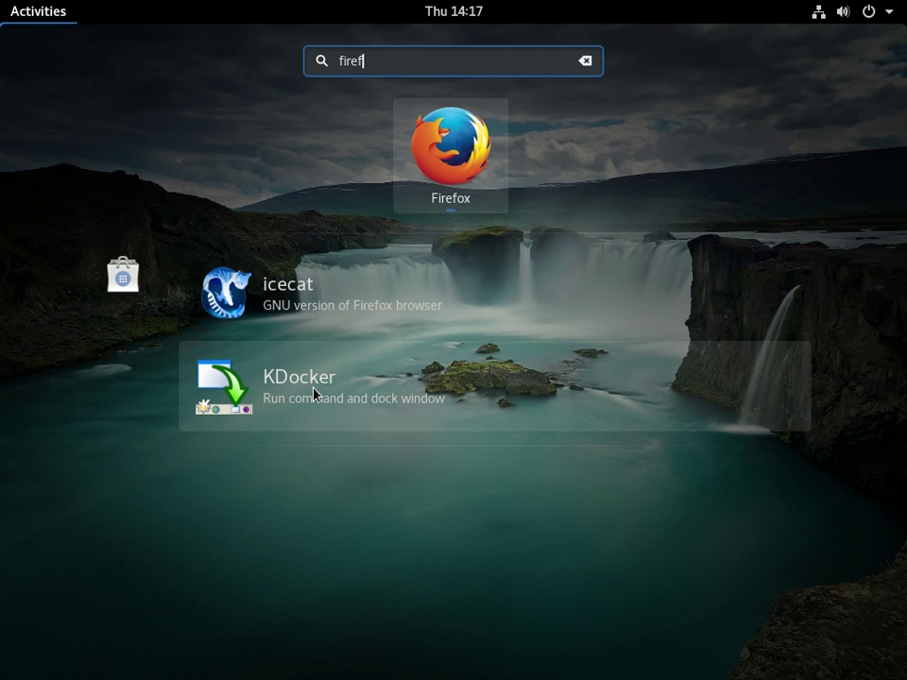
type("ox")
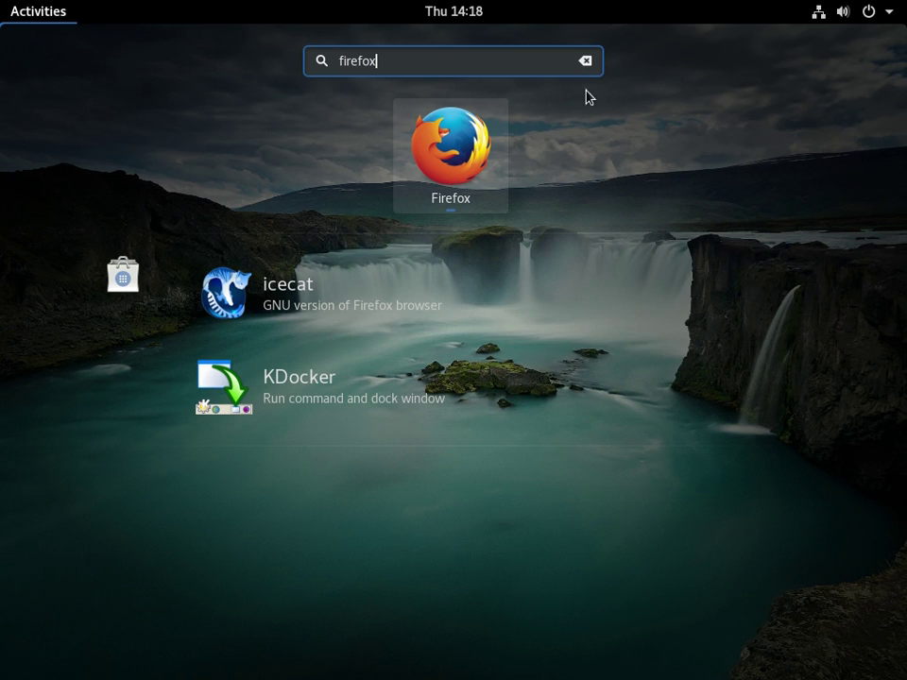
left_click(585, 62)
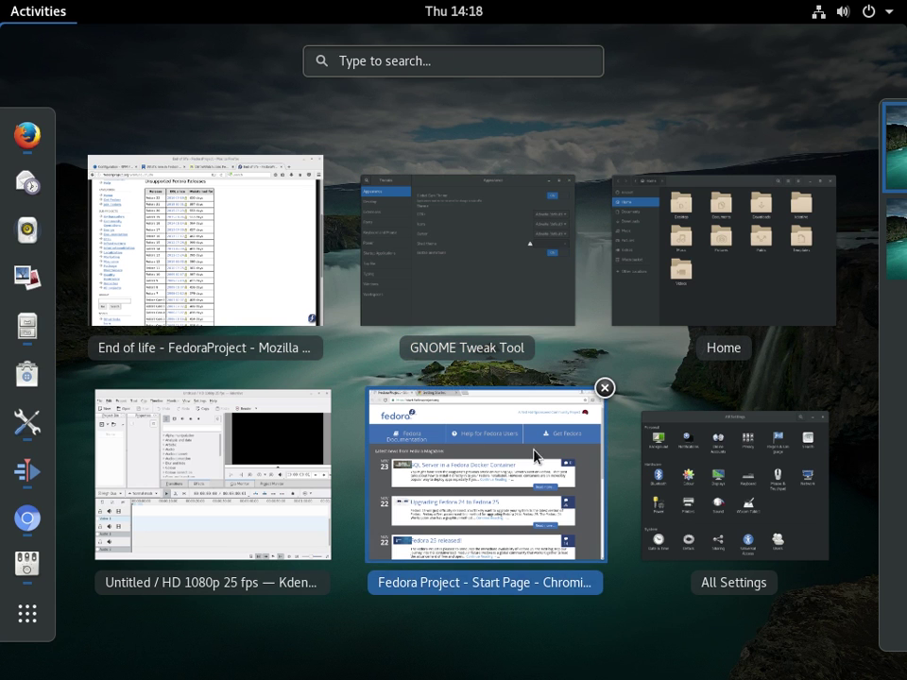
left_click(496, 277)
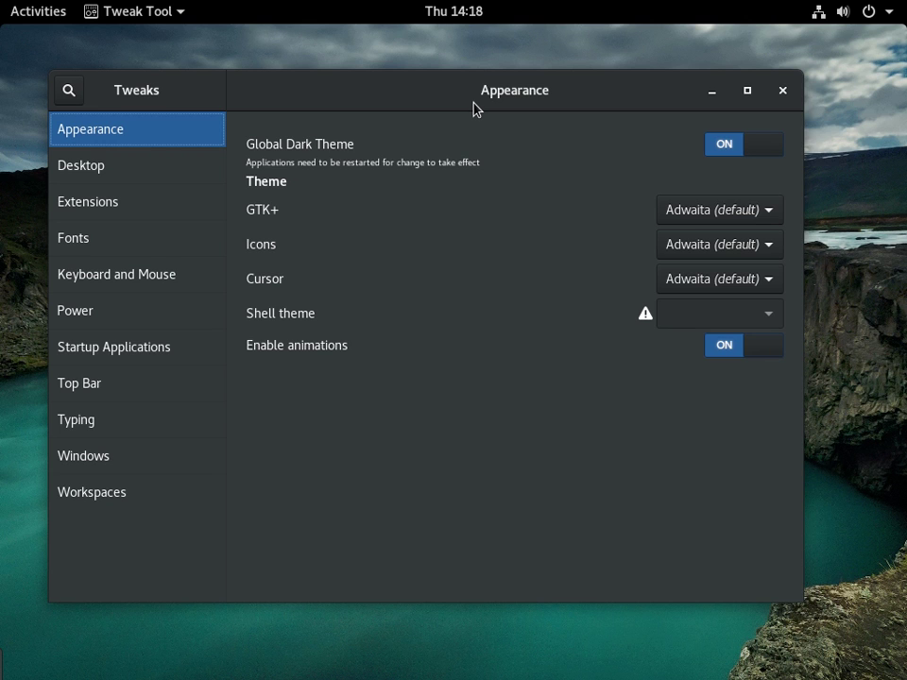
- Nudge the Tweaks window slightly right and show its Desktop settings page
mouse_move(443, 95)
left_mouse_down()
mouse_move(429, 94)
mouse_move(447, 96)
left_mouse_up()
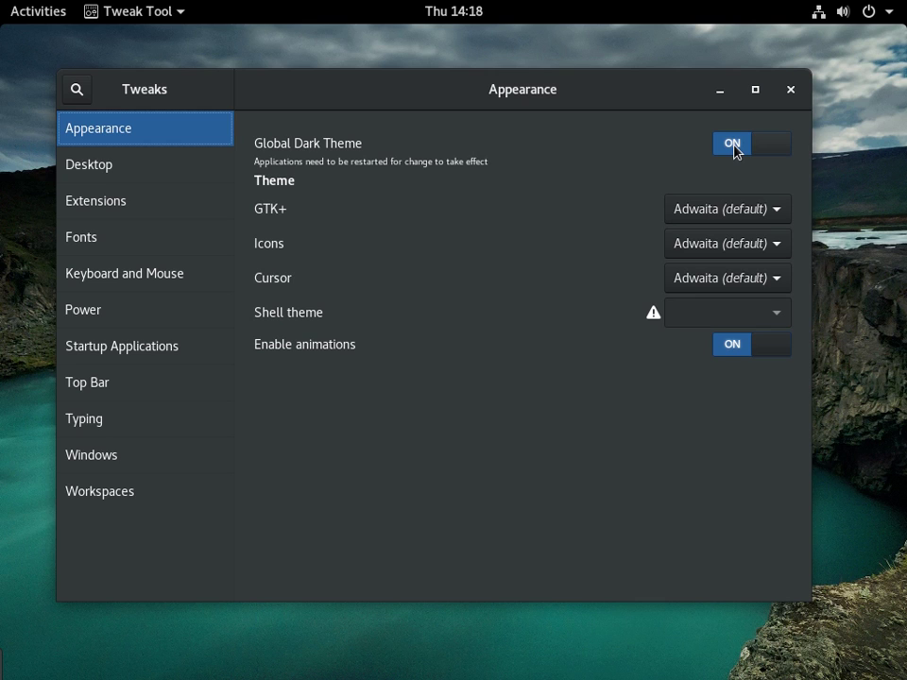
left_click(160, 166)
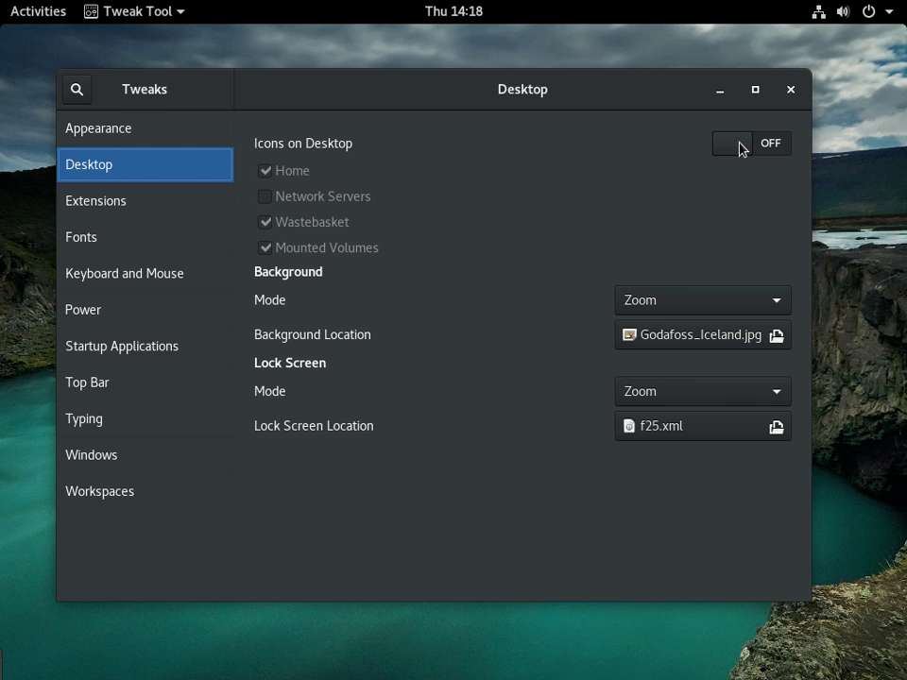
- In Extensions, turn the Window list extension on and then back off
left_click(140, 212)
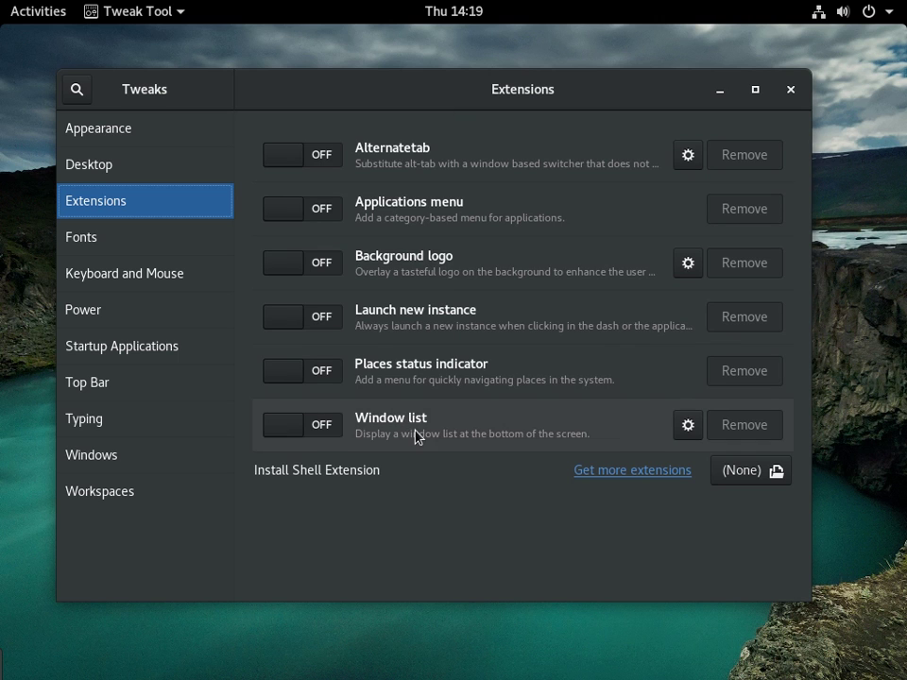
left_click(309, 427)
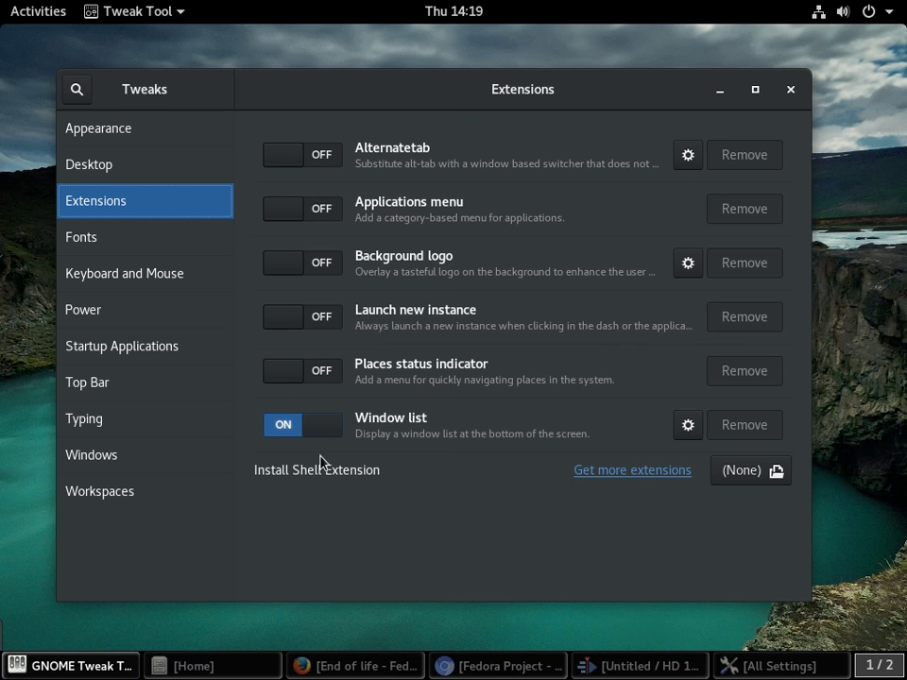
left_click(314, 433)
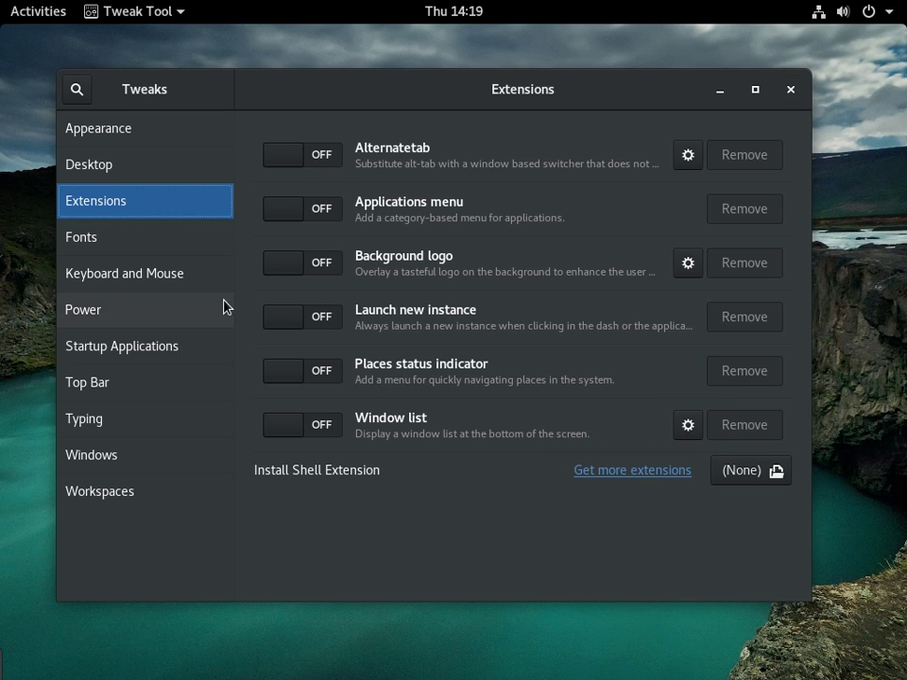
- Browse the Fonts, Keyboard and Mouse, Power, Startup, Top Bar, Windows and Typing pages, then close Tweaks
left_click(163, 248)
left_click(159, 278)
left_click(147, 314)
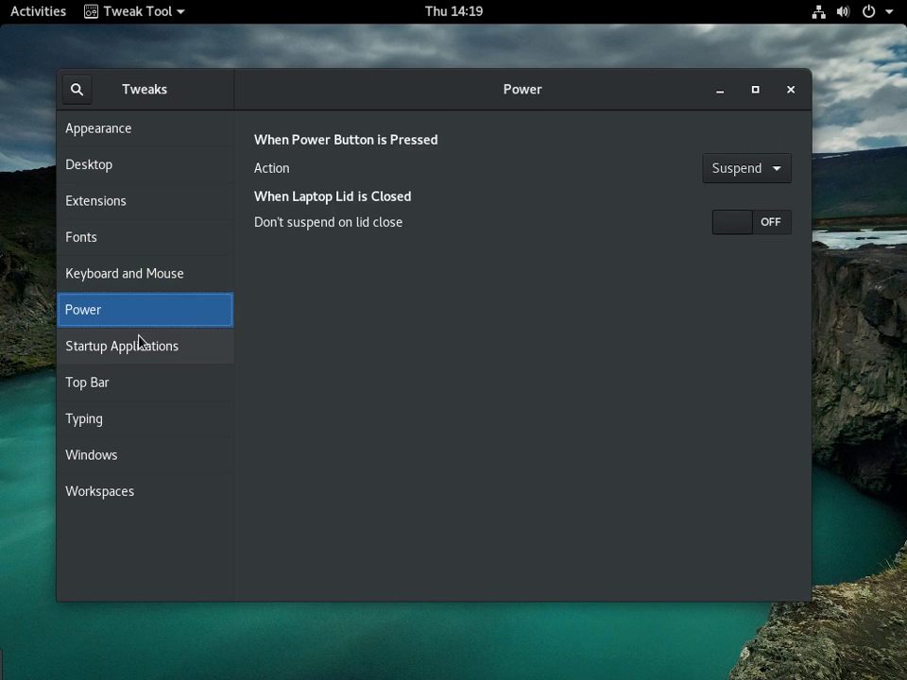
left_click(140, 348)
left_click(144, 374)
left_click(130, 451)
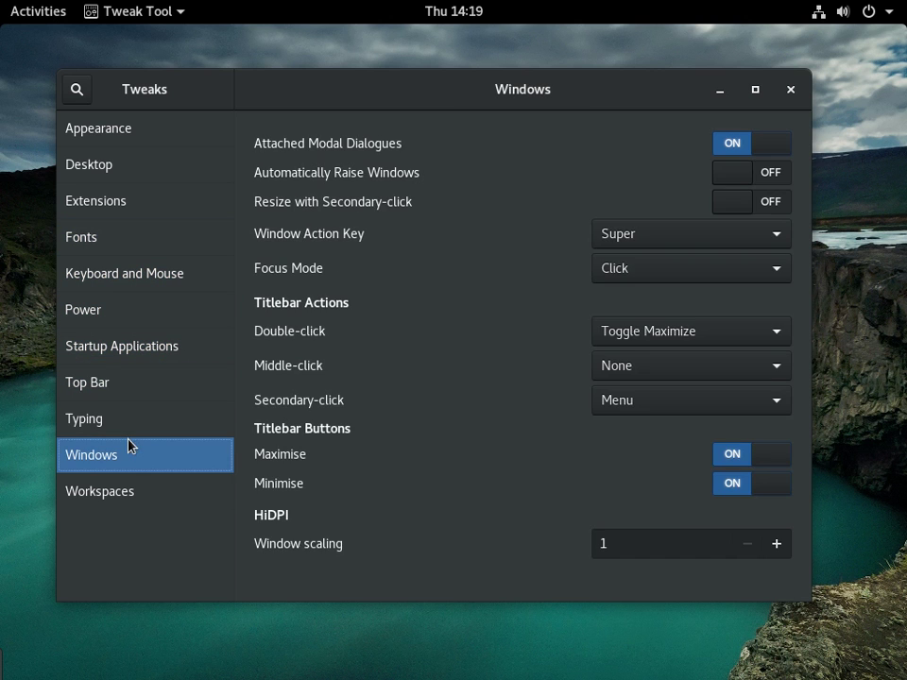
left_click(128, 420)
left_click(135, 125)
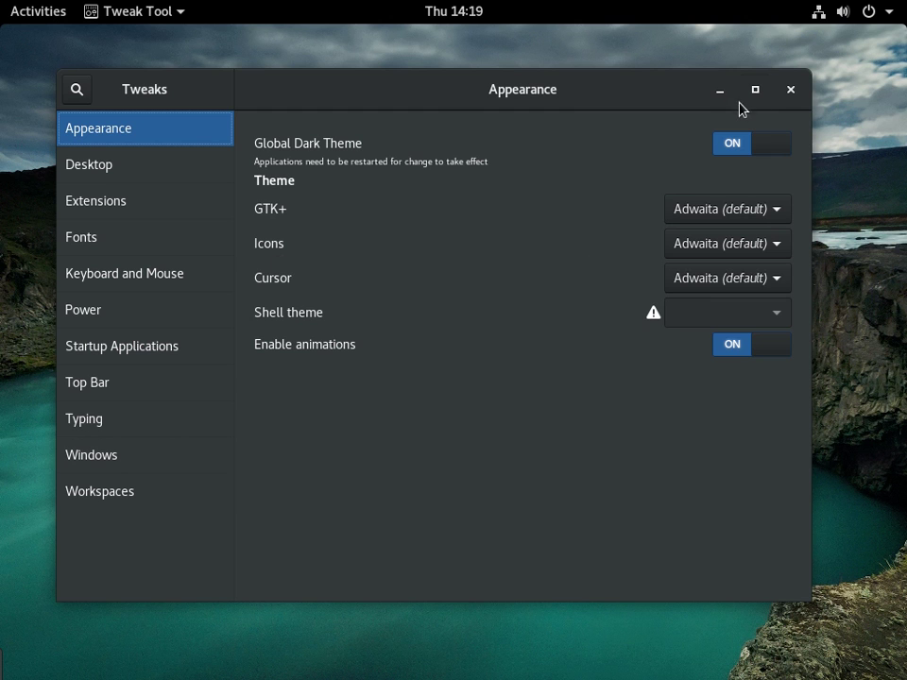
left_click(791, 90)
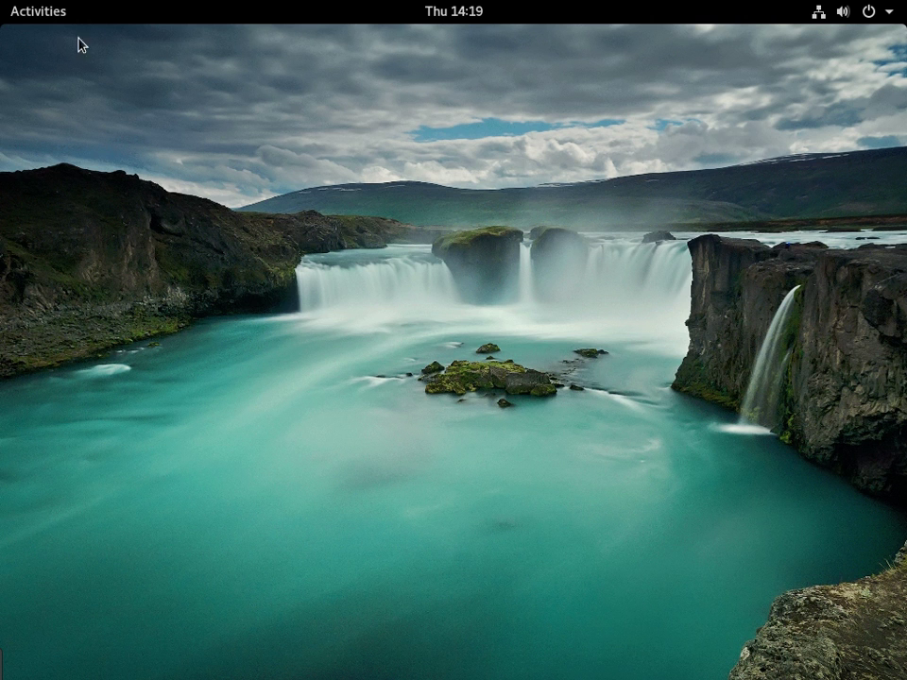
left_click(34, 13)
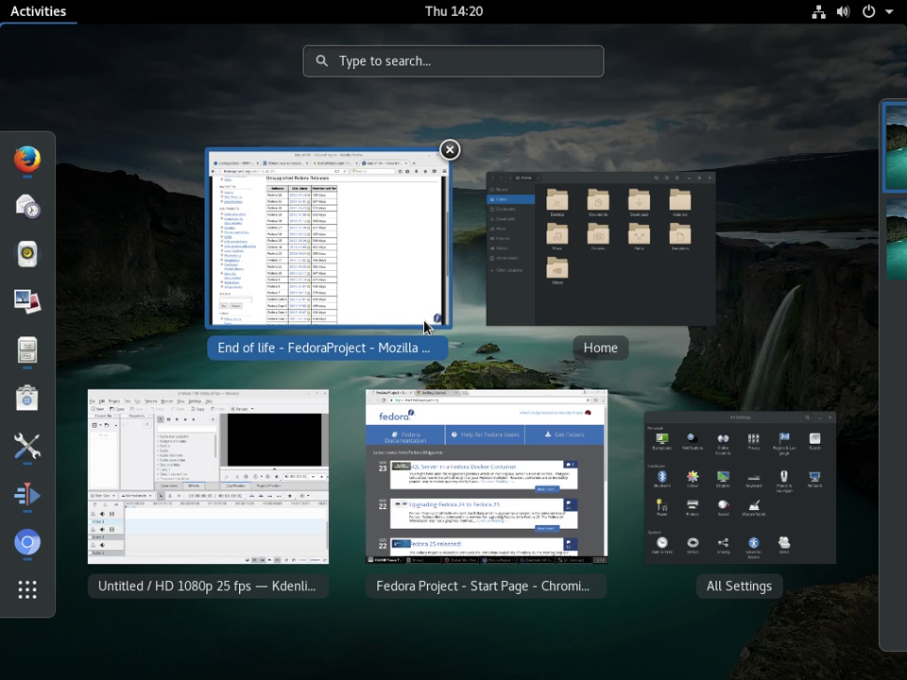
left_click(36, 11)
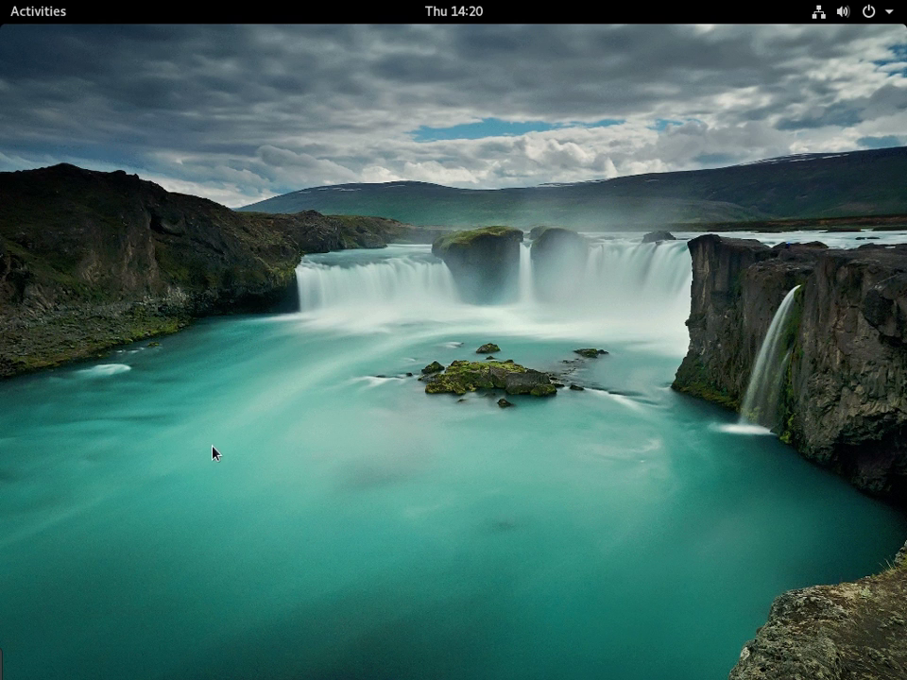
left_click(8, 664)
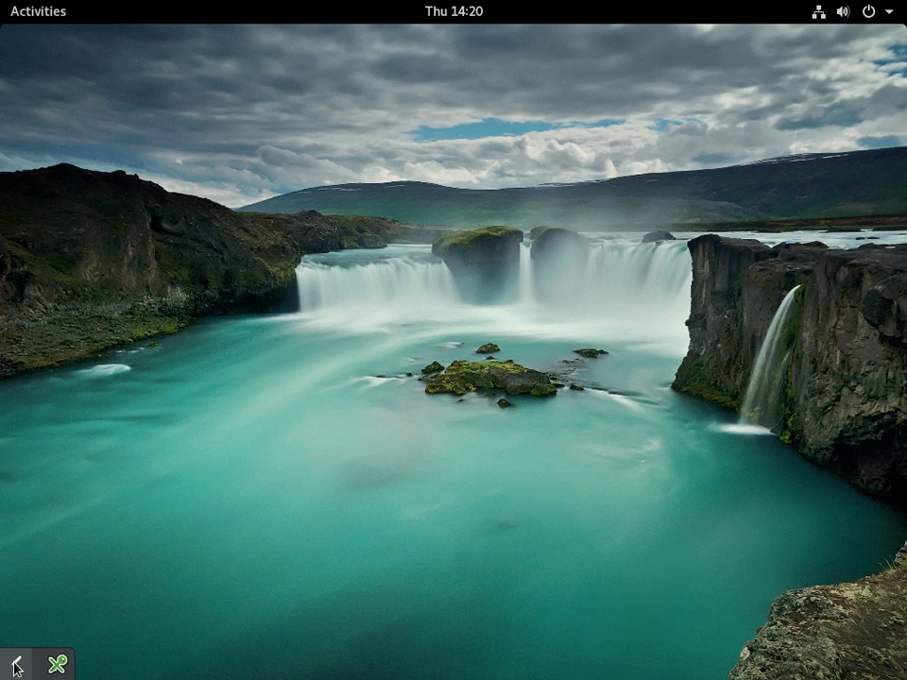
left_click(15, 668)
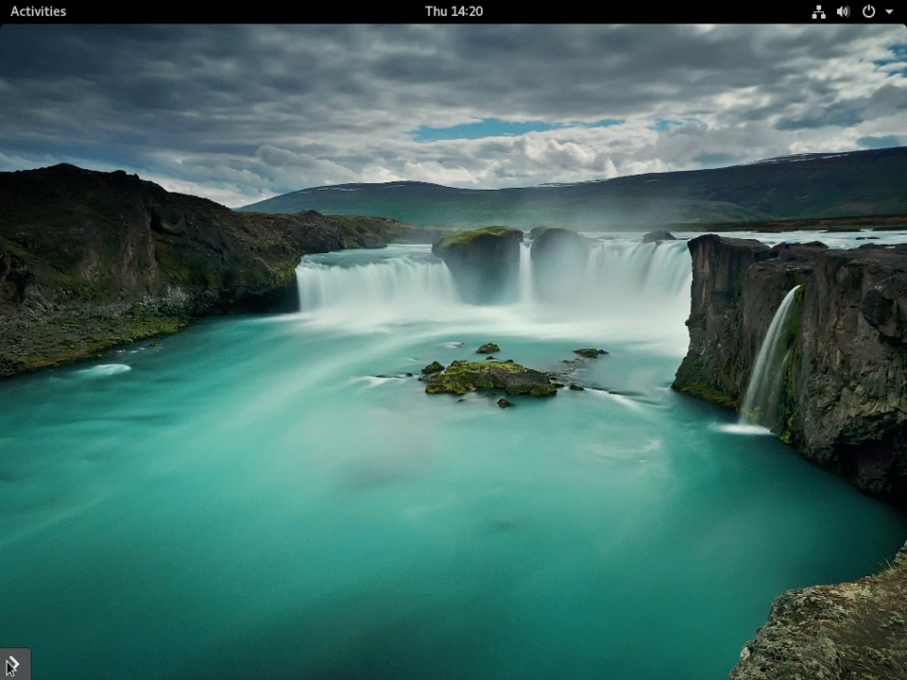
left_click(11, 669)
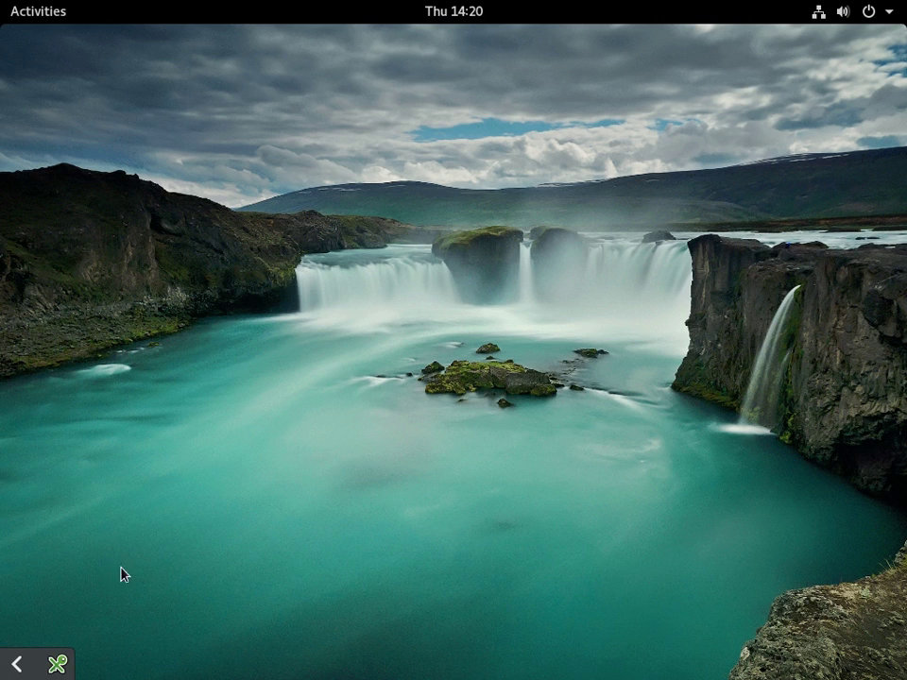
left_click(15, 665)
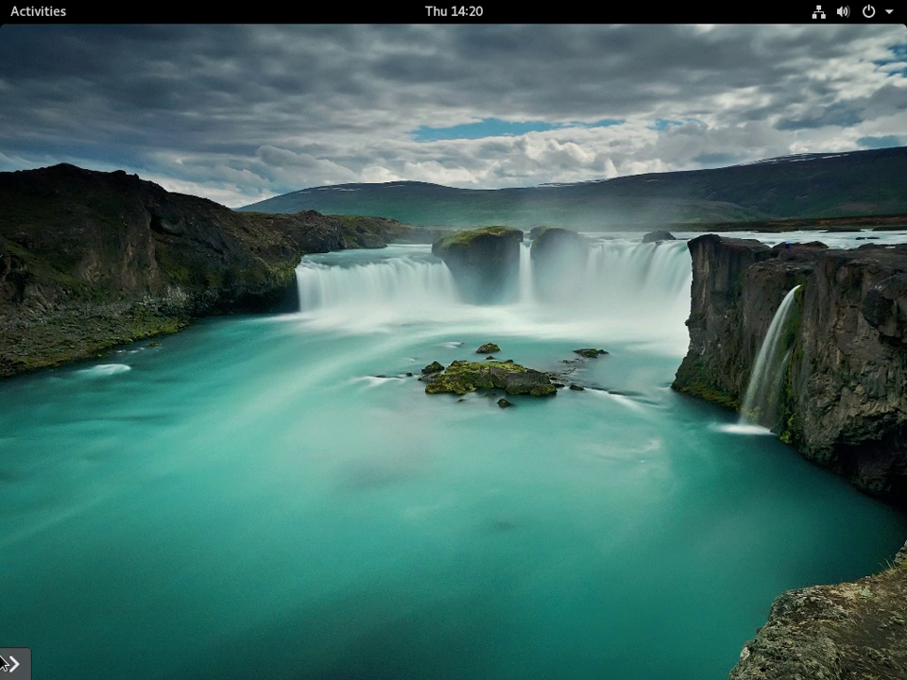
left_click(9, 668)
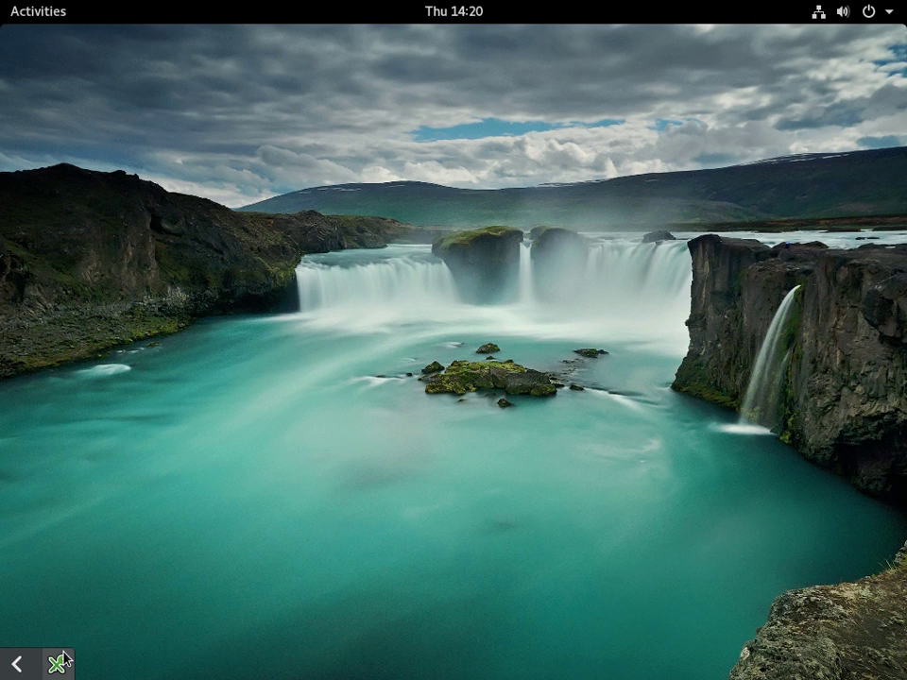
left_click(17, 668)
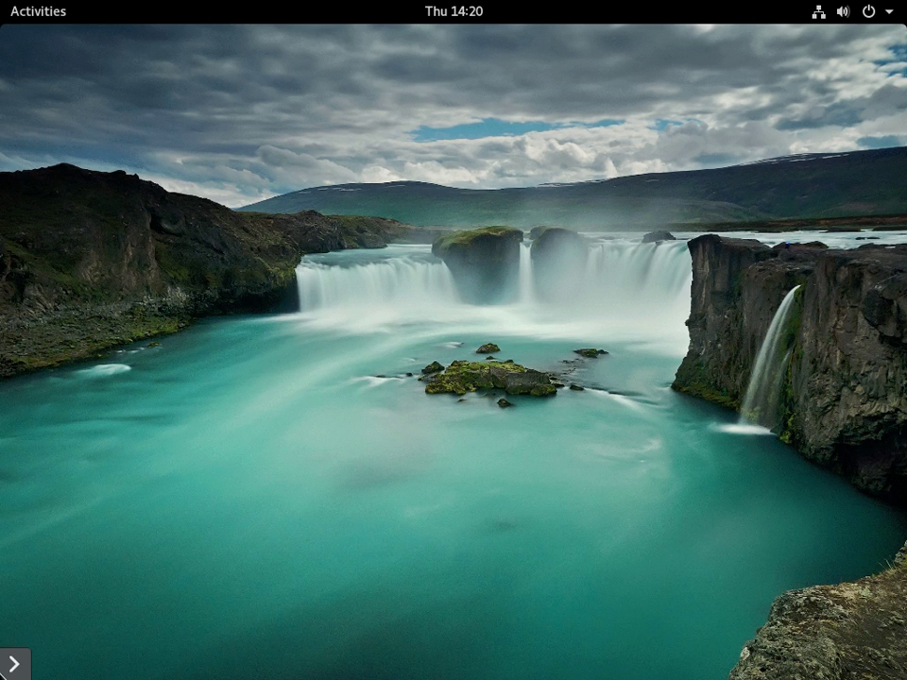
left_click(14, 668)
left_click(14, 668)
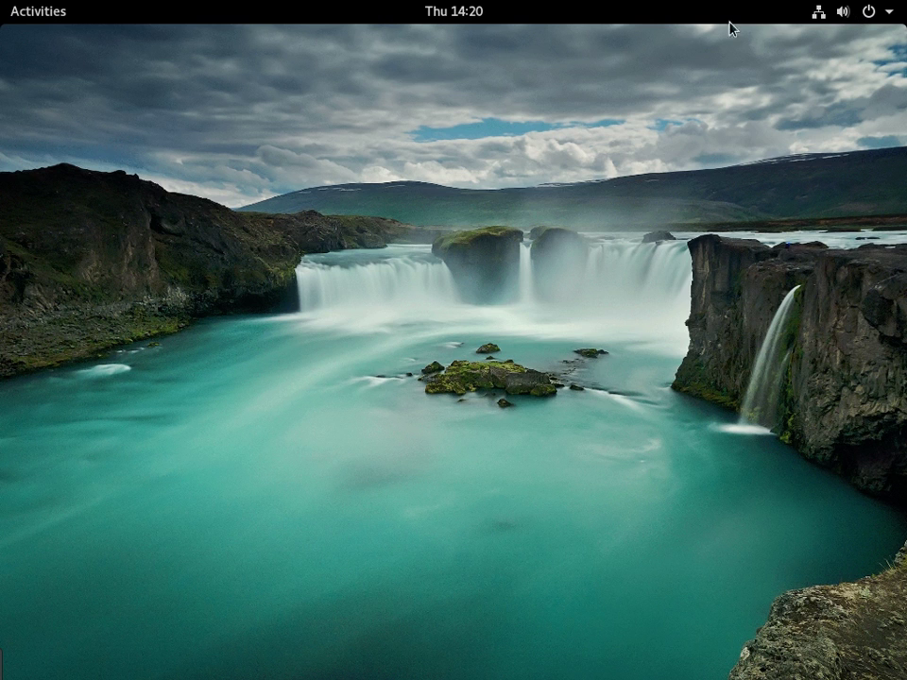
left_click(835, 19)
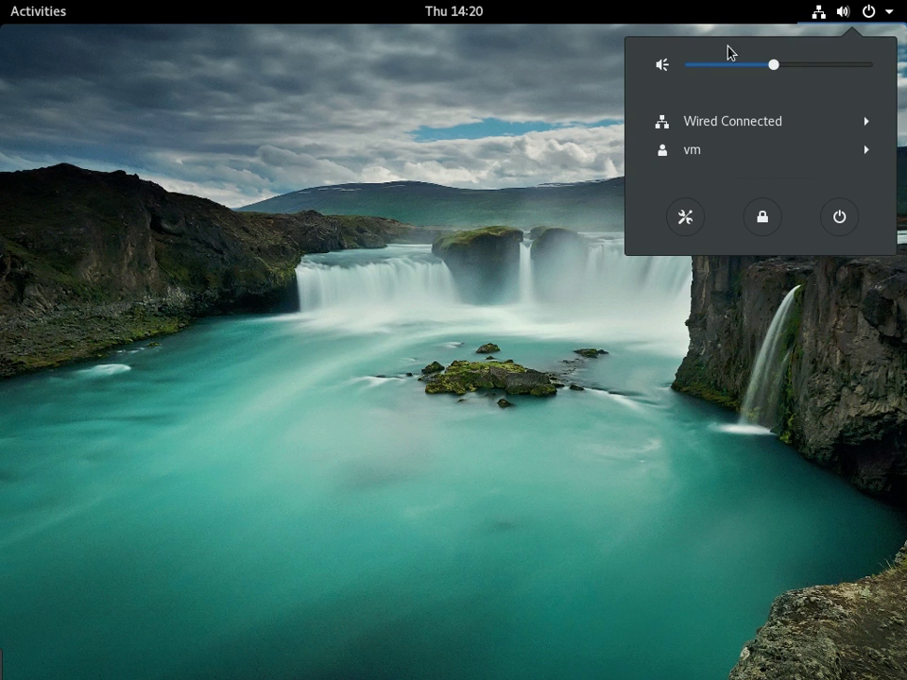
left_click(845, 13)
left_click(845, 13)
left_click(835, 17)
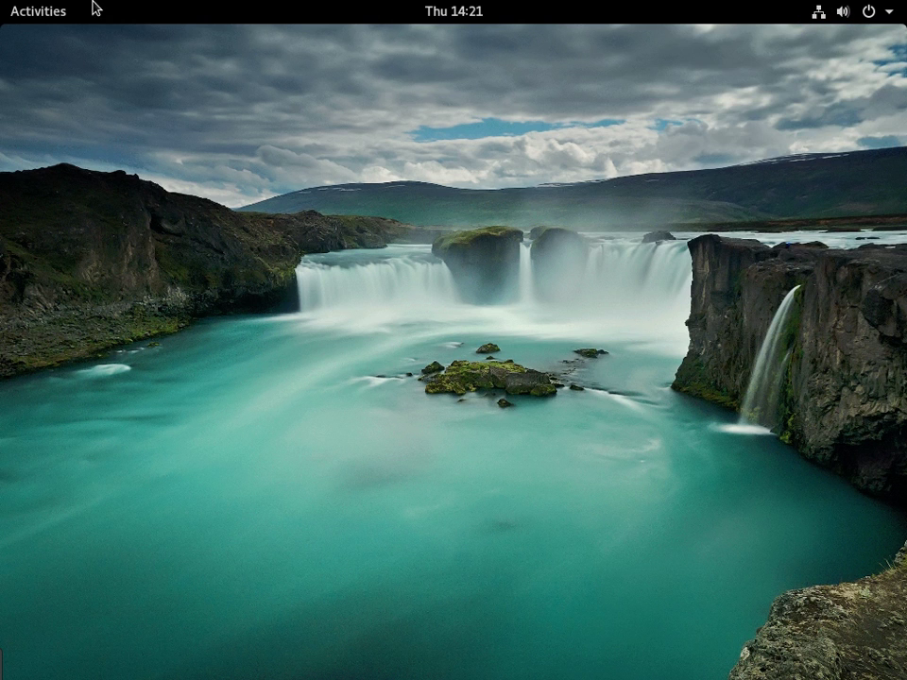
left_click(450, 11)
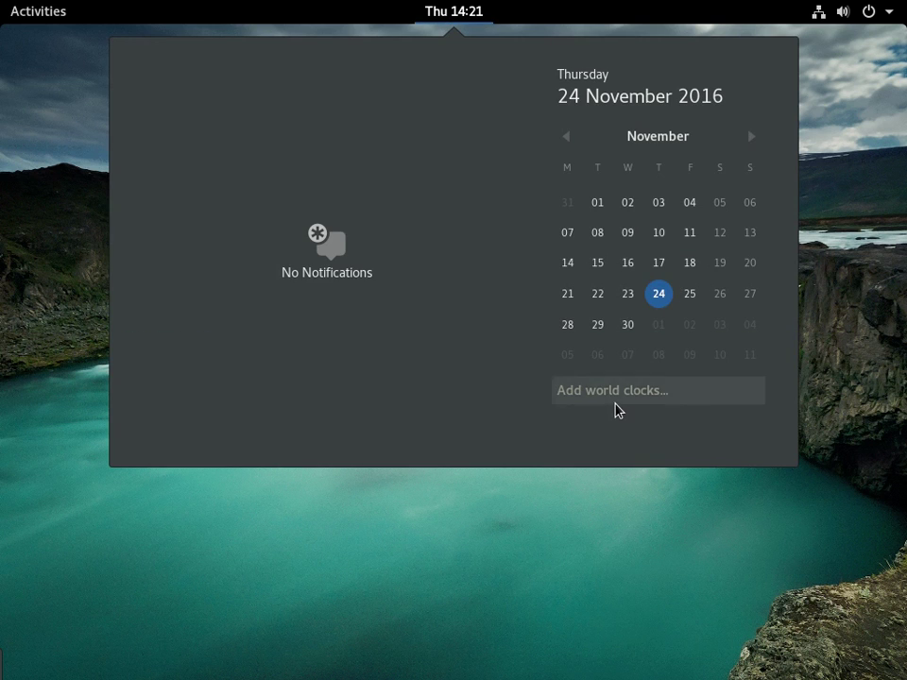
left_click(696, 295)
left_click(670, 298)
left_click(690, 297)
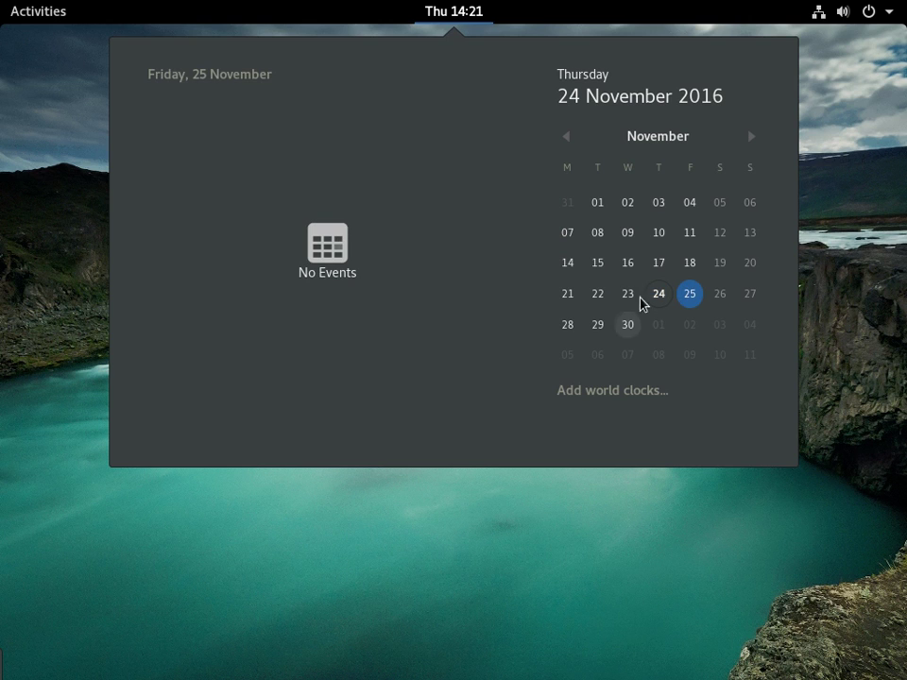
left_click(658, 304)
left_click(457, 12)
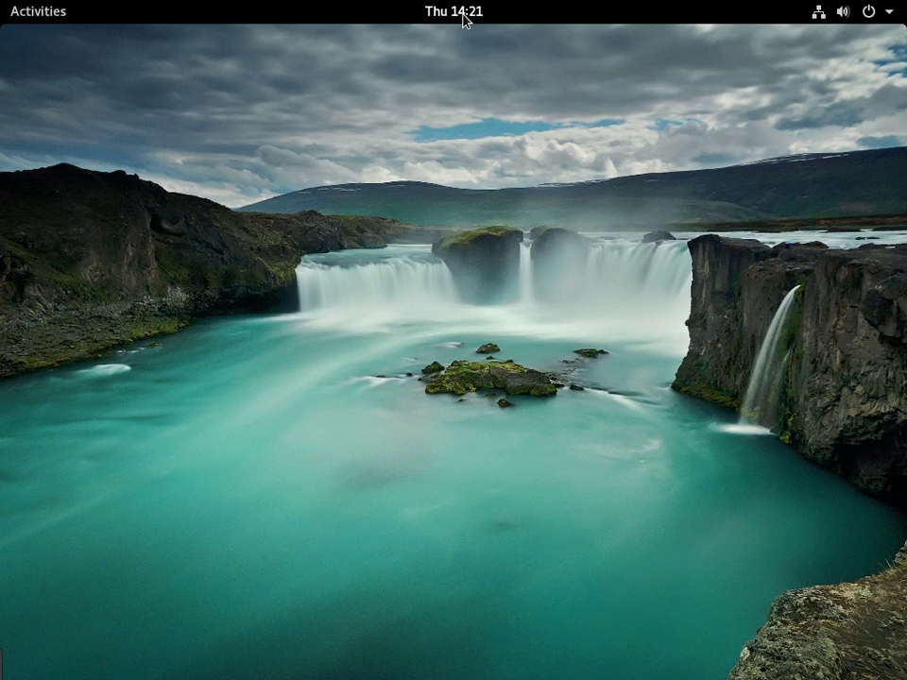
left_click(463, 15)
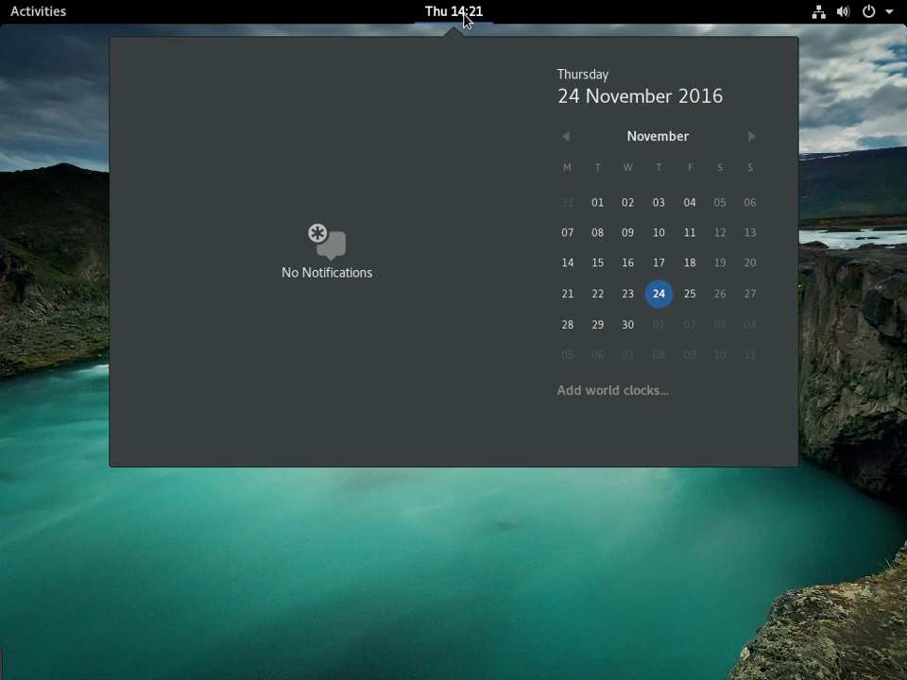
left_click(448, 21)
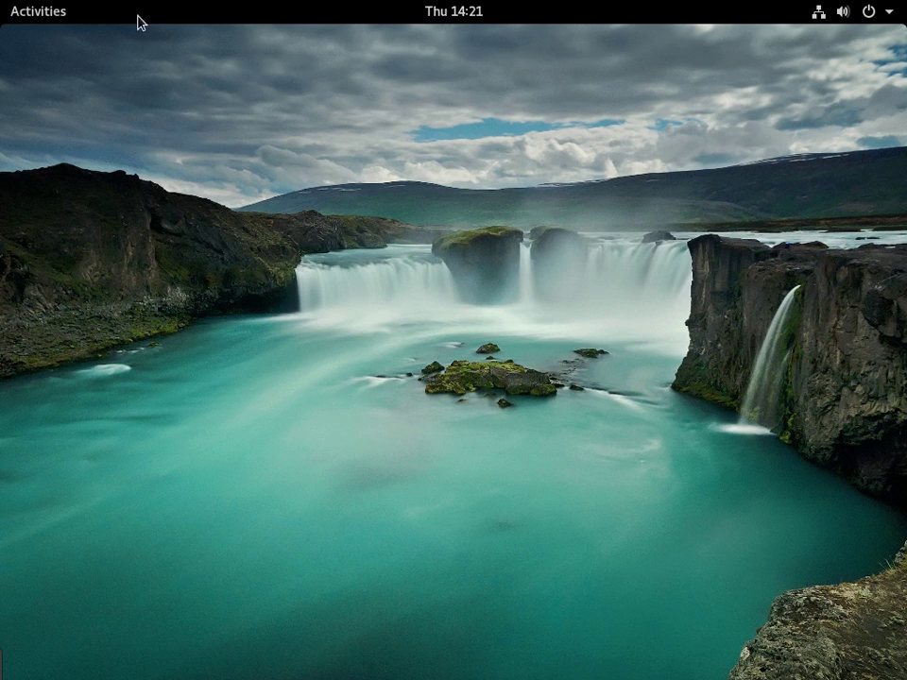
left_click(37, 17)
left_click(39, 18)
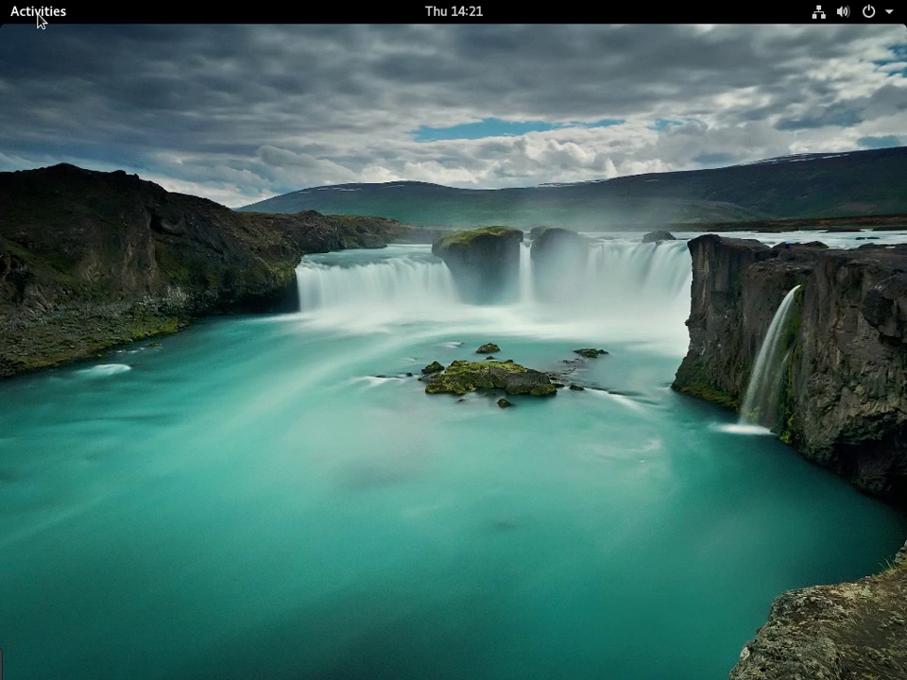
left_click(38, 17)
left_click(39, 19)
left_click(39, 14)
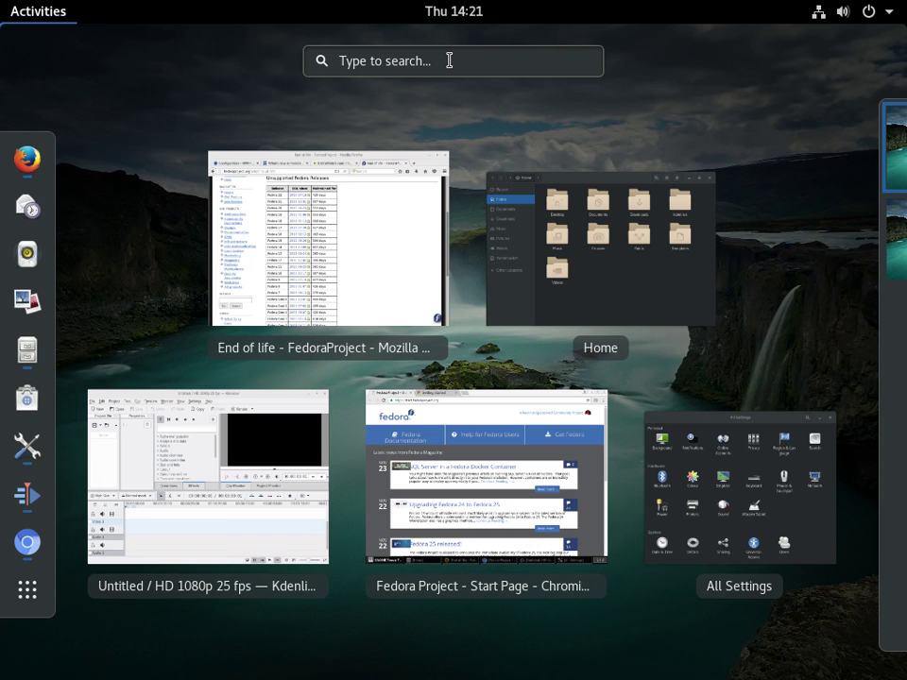
mouse_move(890, 221)
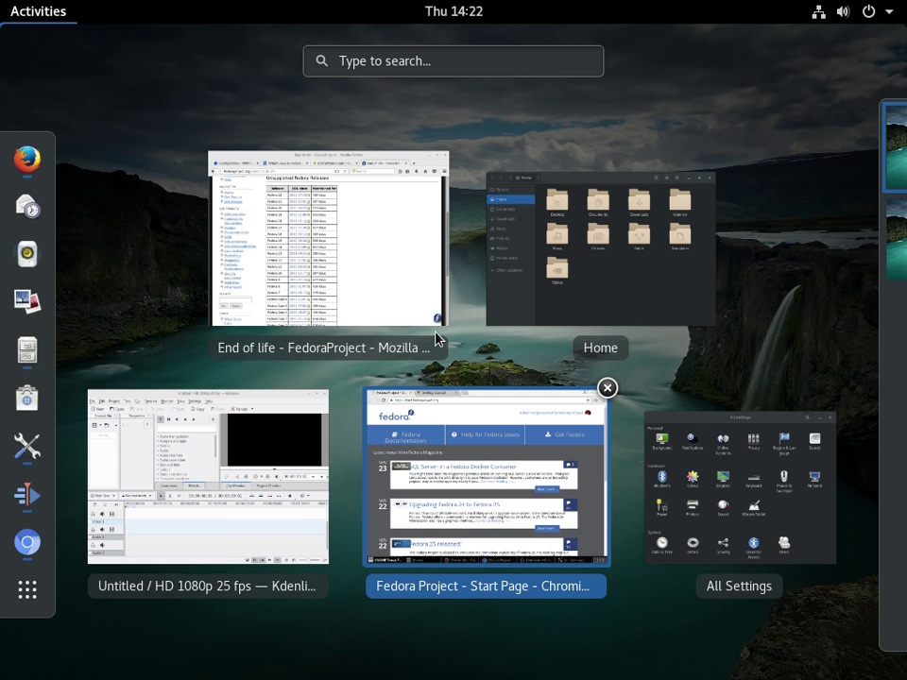
- Bring the Kdenlive window to the front from the overview, then reopen the Activities overview
left_click(52, 23)
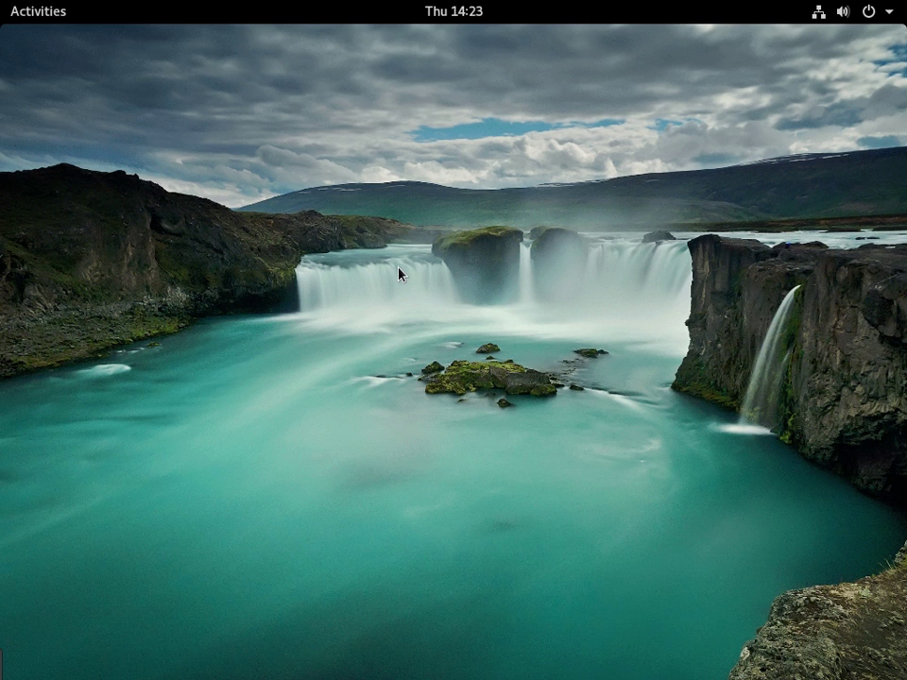
left_click(39, 20)
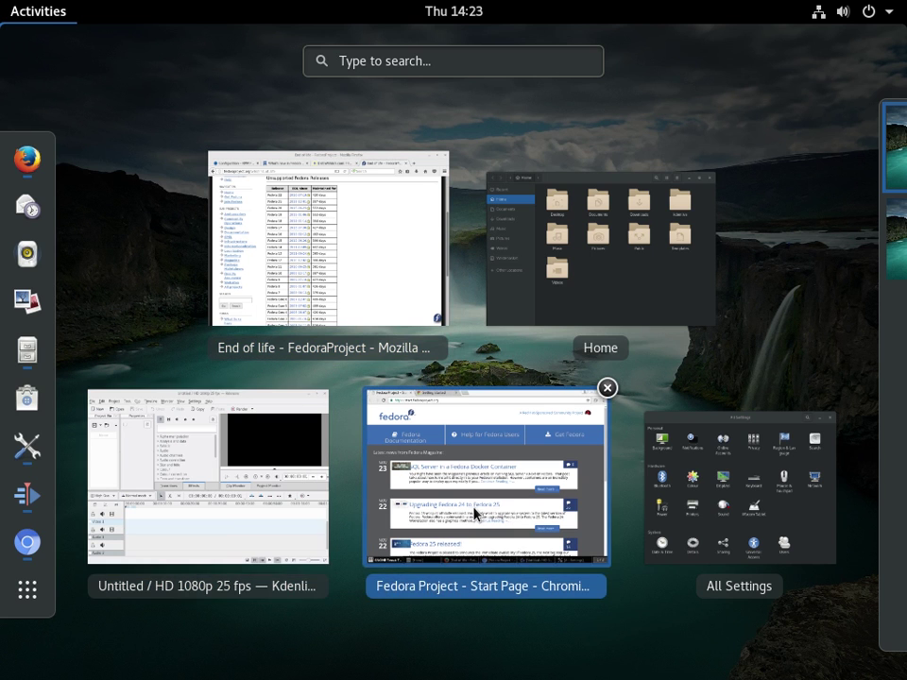
left_click(209, 506)
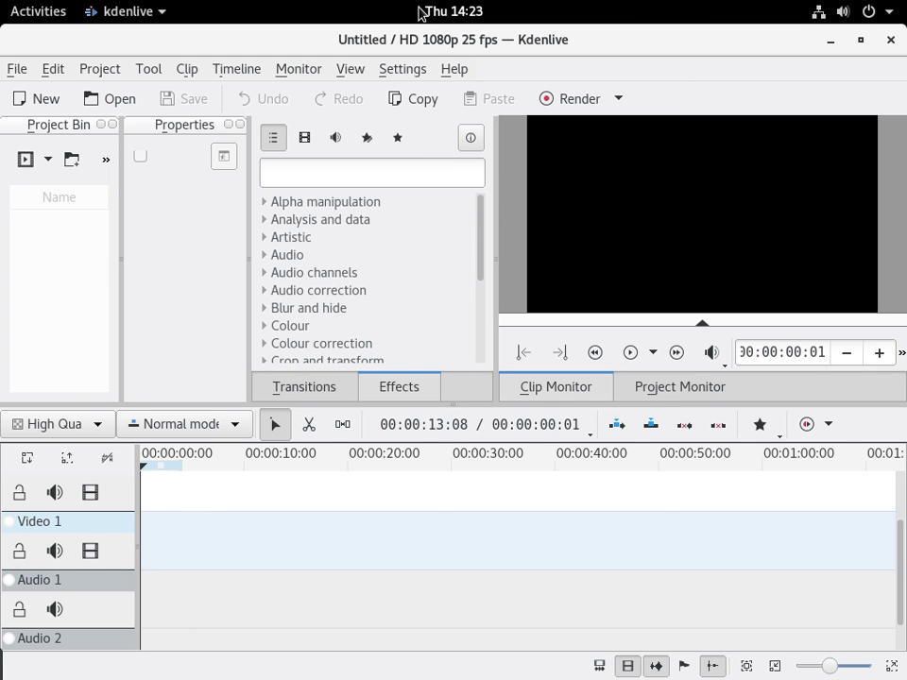
left_click(42, 17)
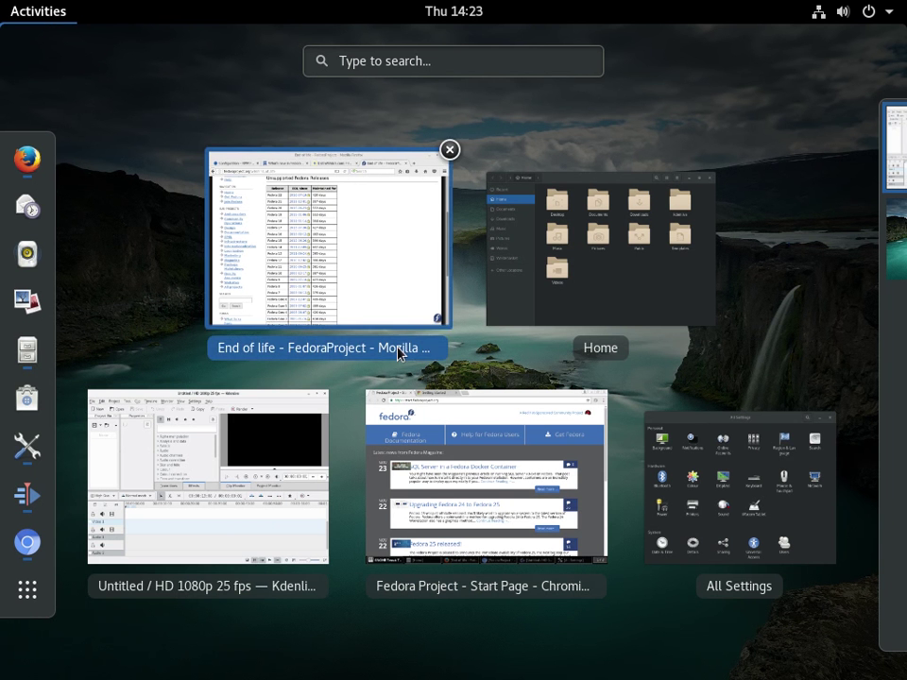
- Bring the Home folder window forward, nudge it up, and toggle its view options menu three times
left_click(605, 224)
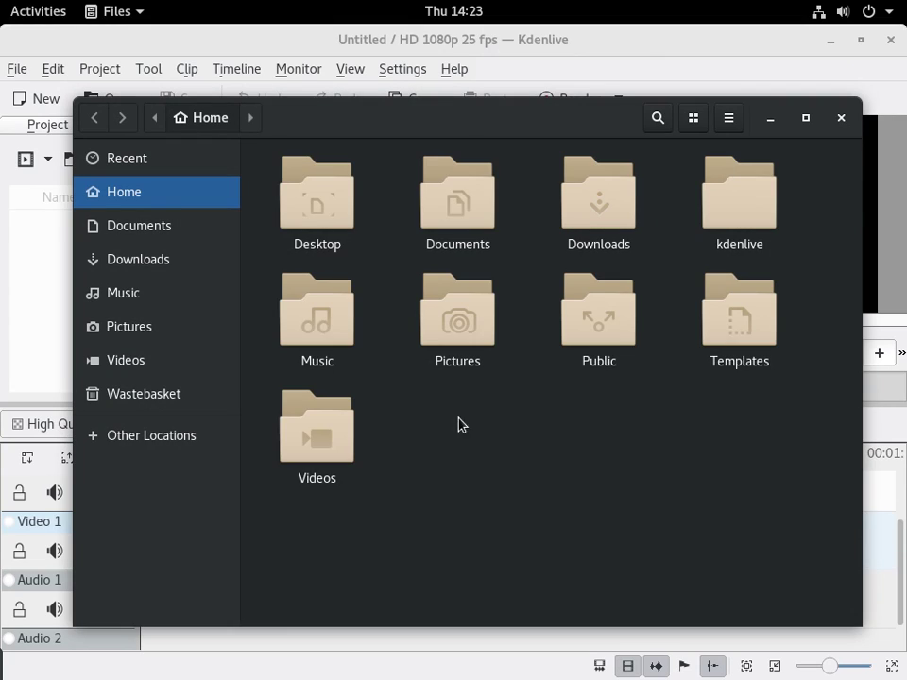
left_click_drag(426, 134, 471, 117)
left_click(733, 99)
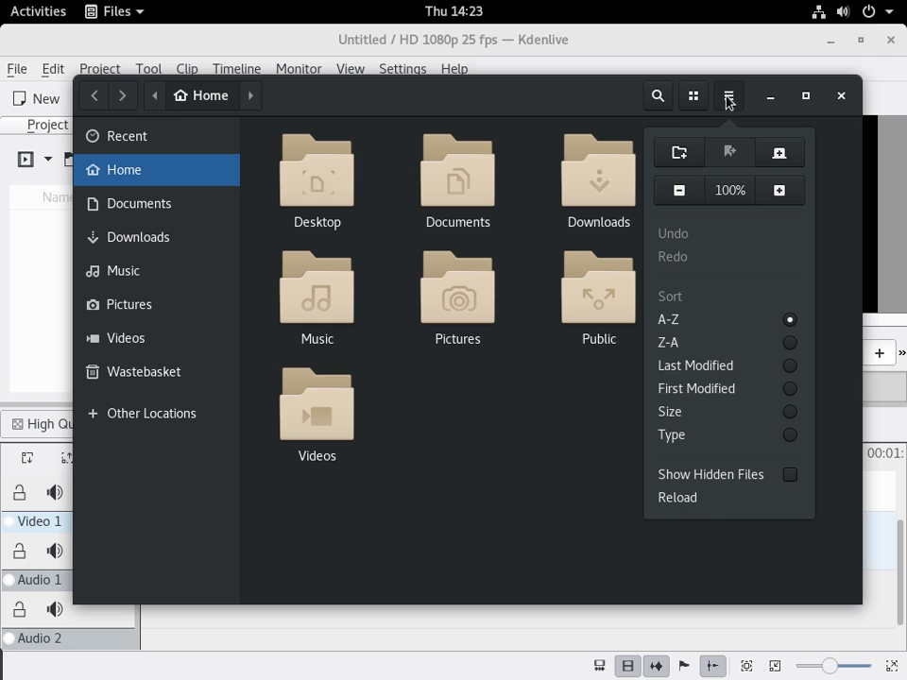
left_click(728, 100)
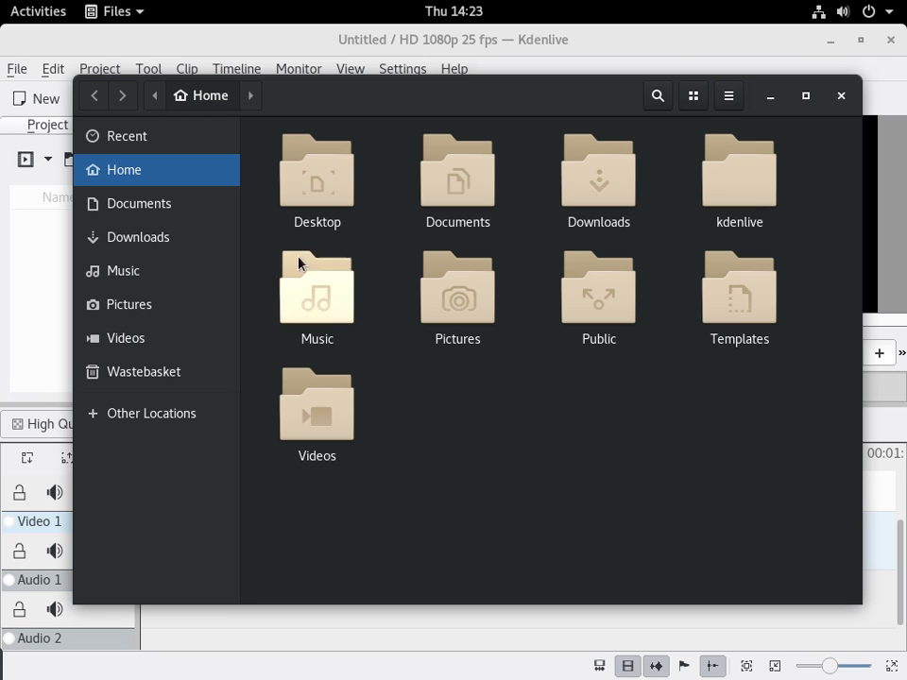
left_click(730, 96)
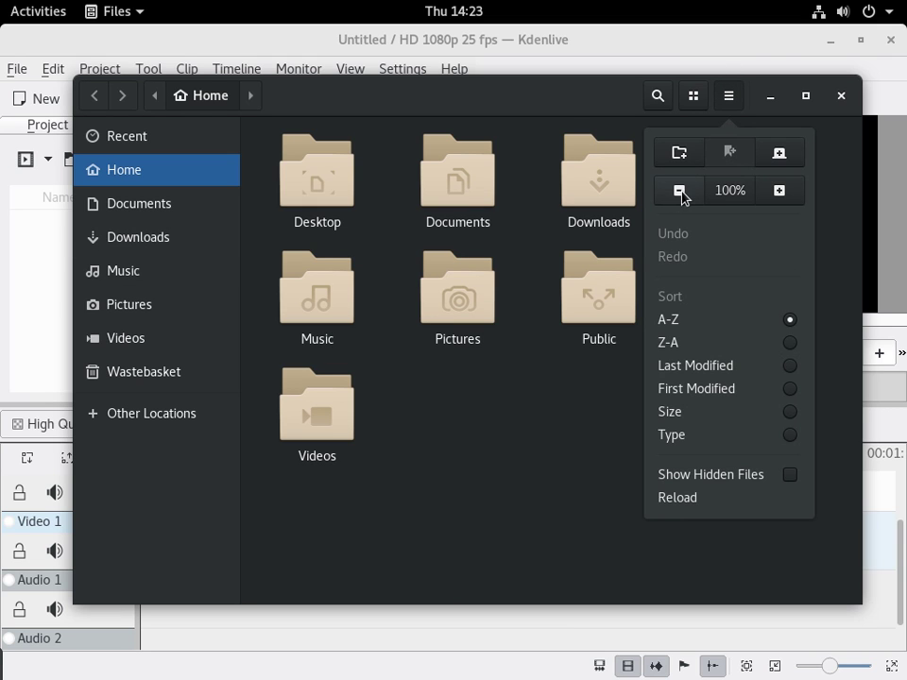
left_click(730, 98)
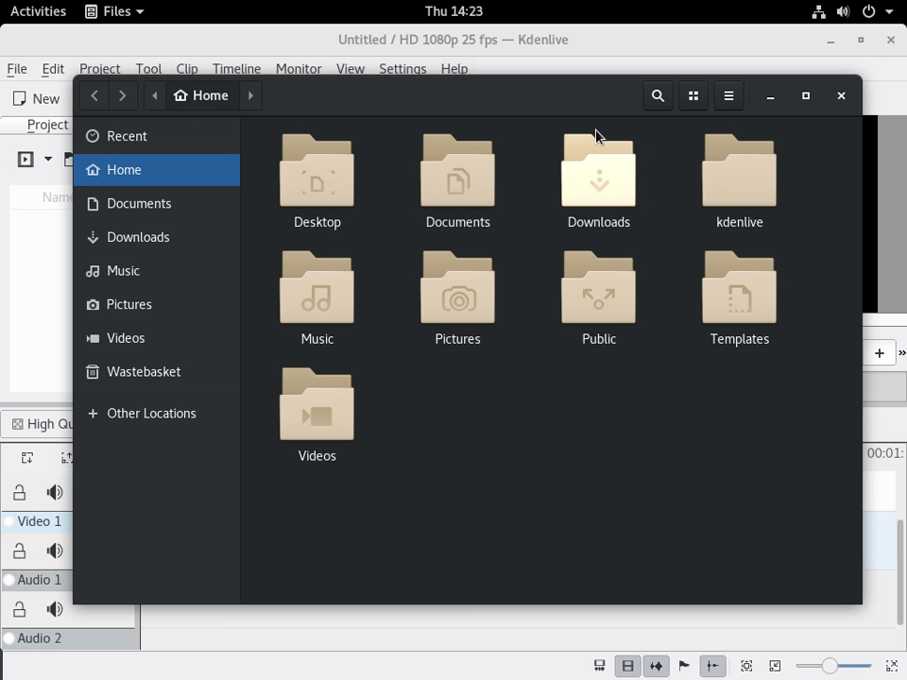
left_click(736, 105)
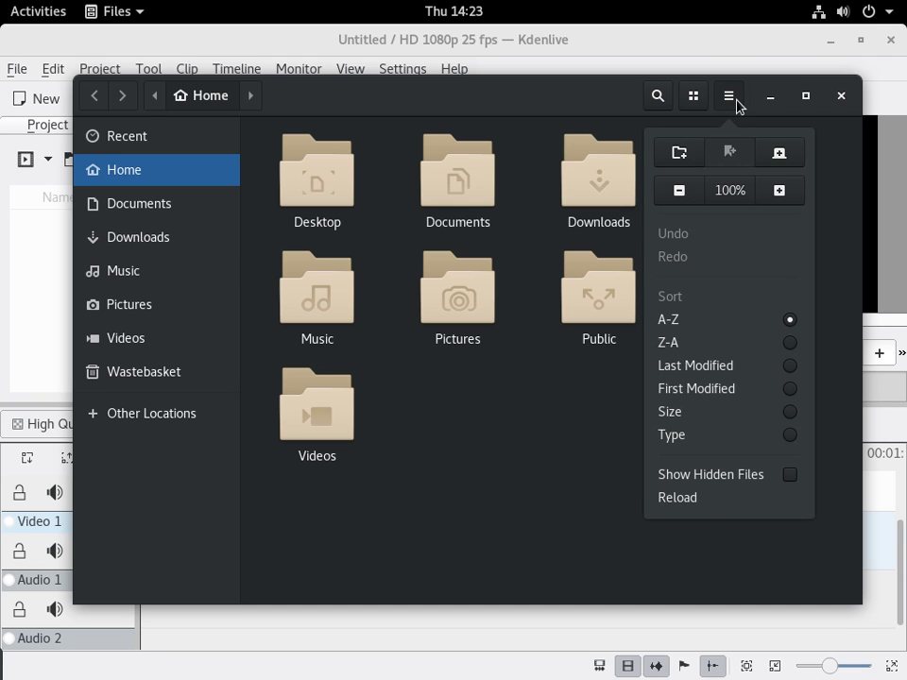
left_click(737, 105)
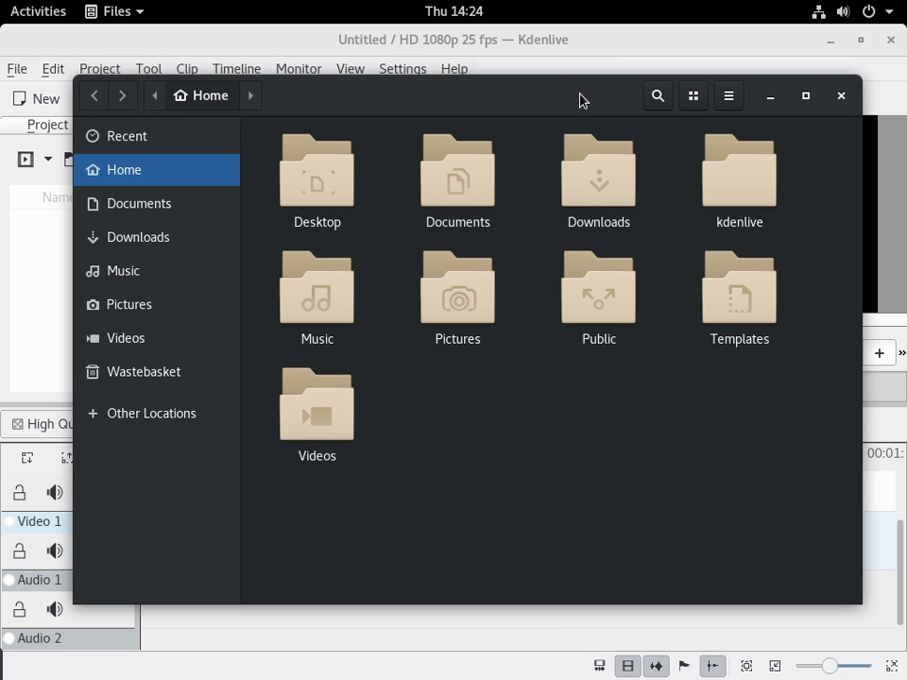
- Move the Files window down and back up, then minimize it
left_click_drag(581, 101, 567, 129)
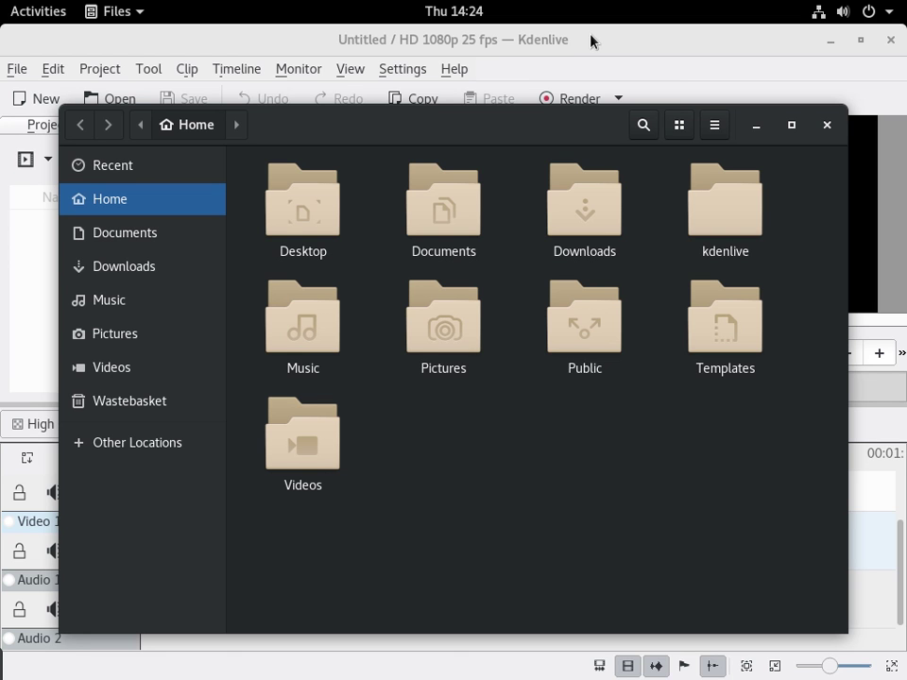
left_click_drag(506, 126, 512, 93)
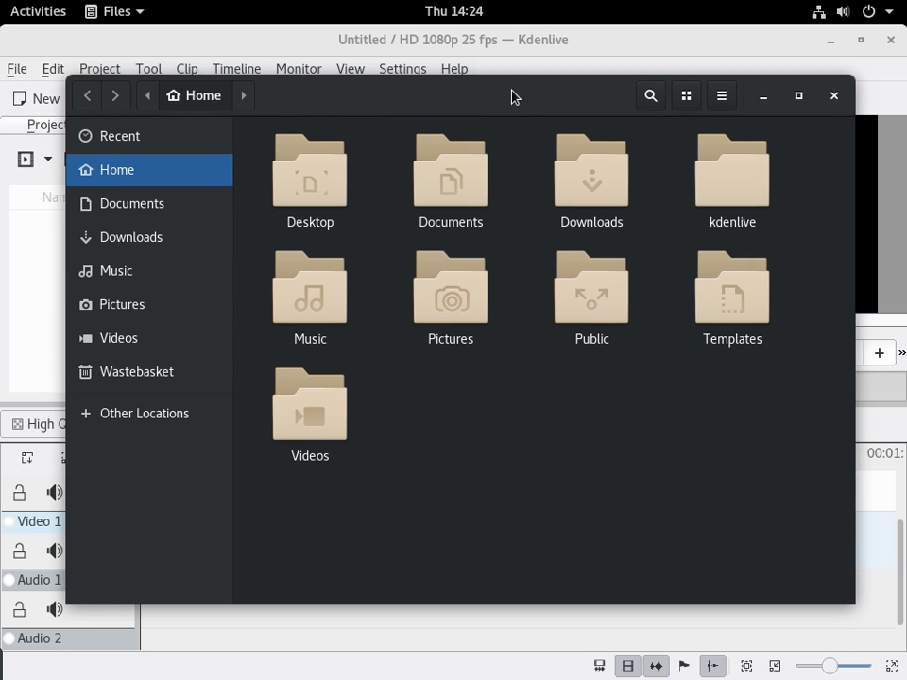
left_click(764, 96)
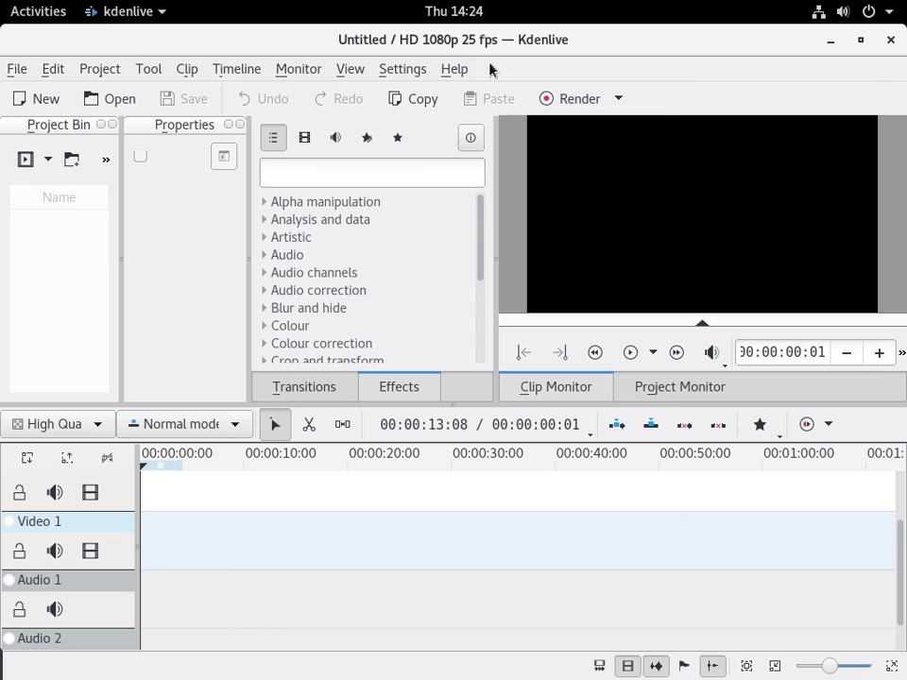
left_click(454, 71)
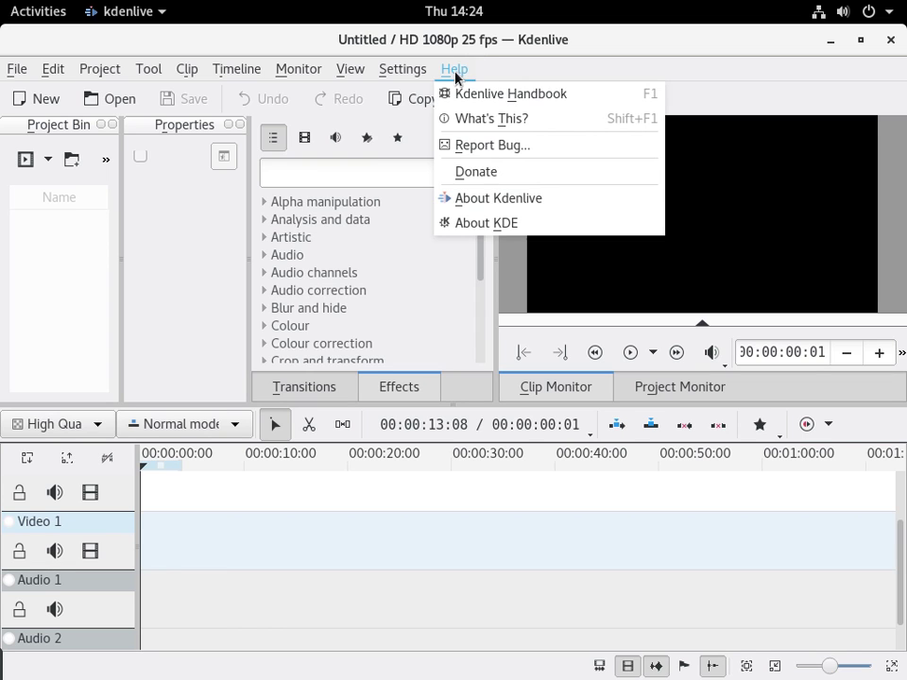
left_click(518, 197)
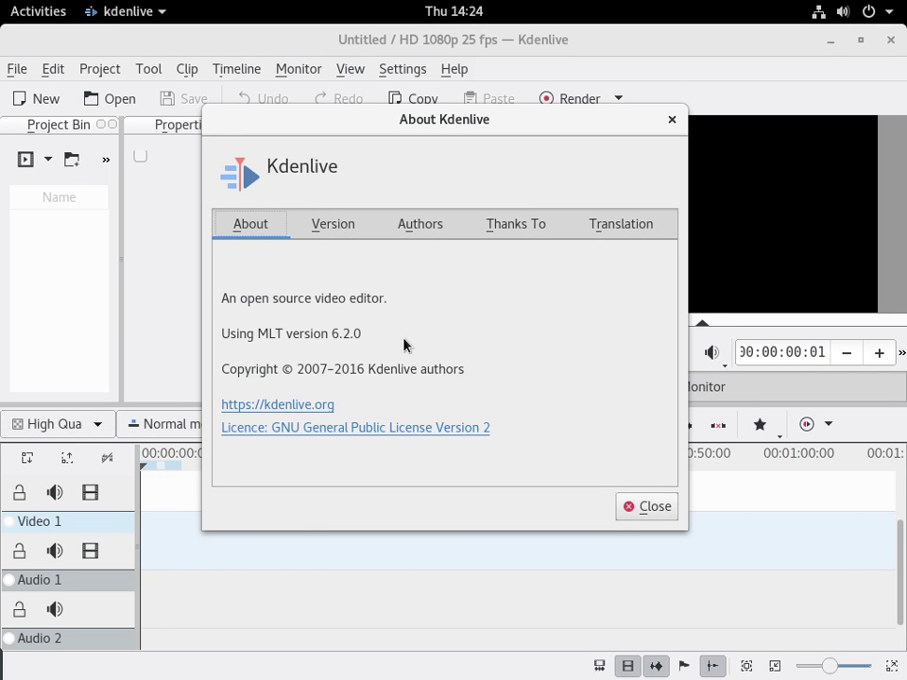
left_click(336, 229)
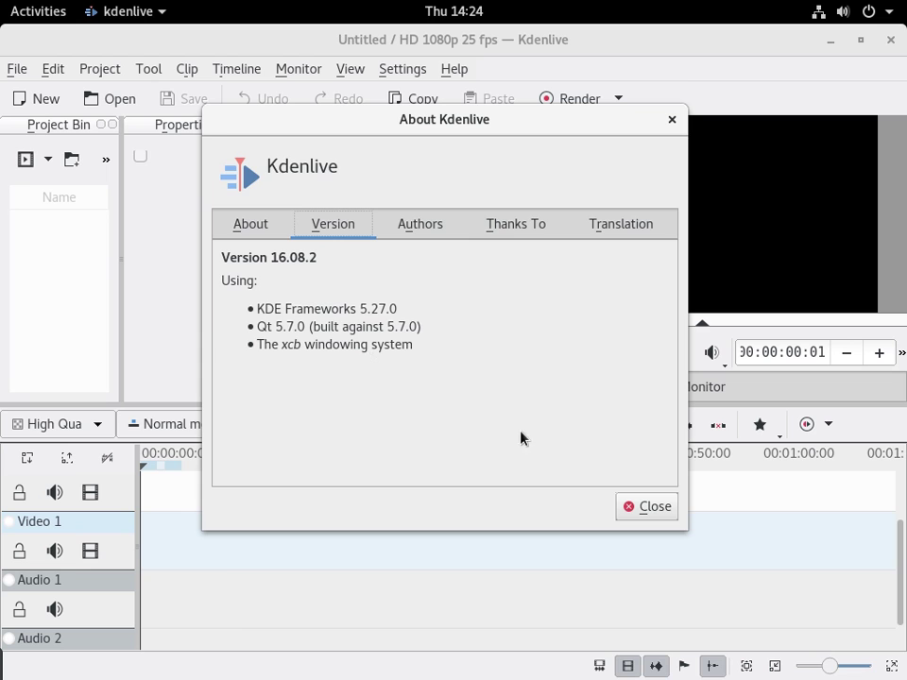
left_click(643, 516)
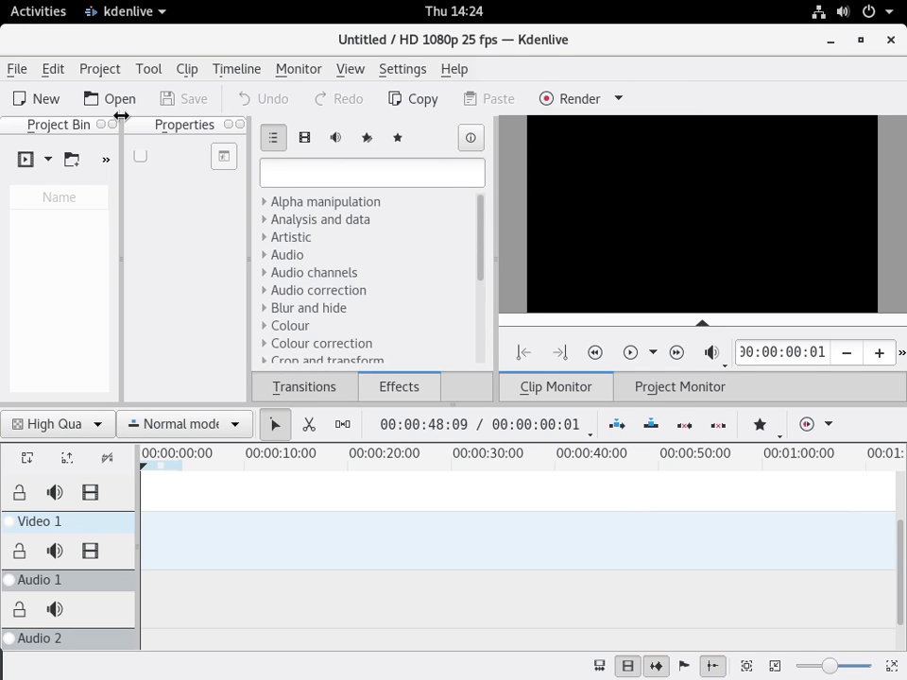
- Browse Kdenlive's File, Settings and View menus
left_click(21, 69)
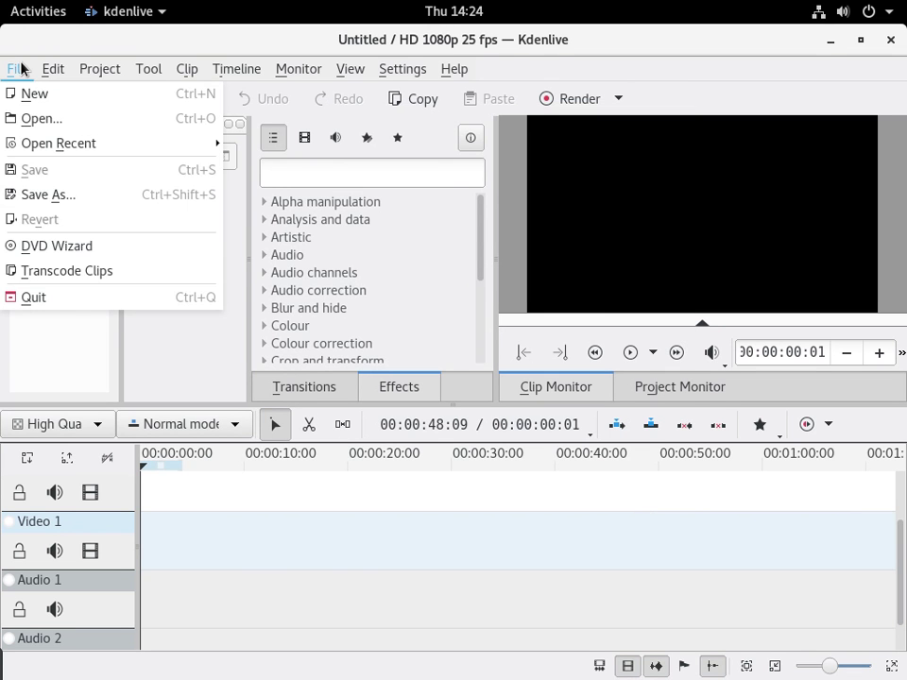
left_click(21, 69)
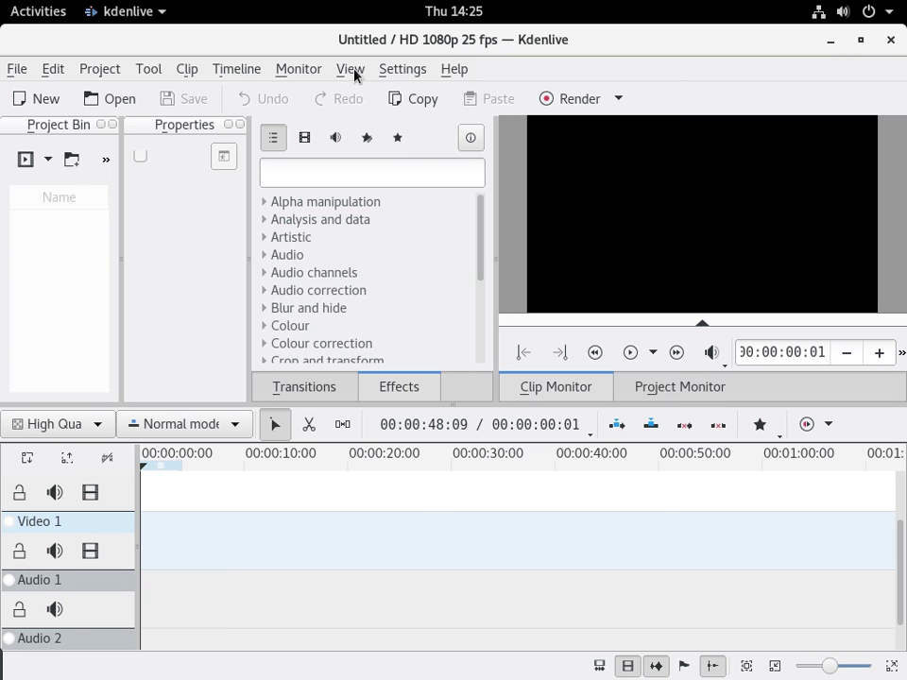
left_click(402, 68)
left_click(17, 70)
left_click(410, 64)
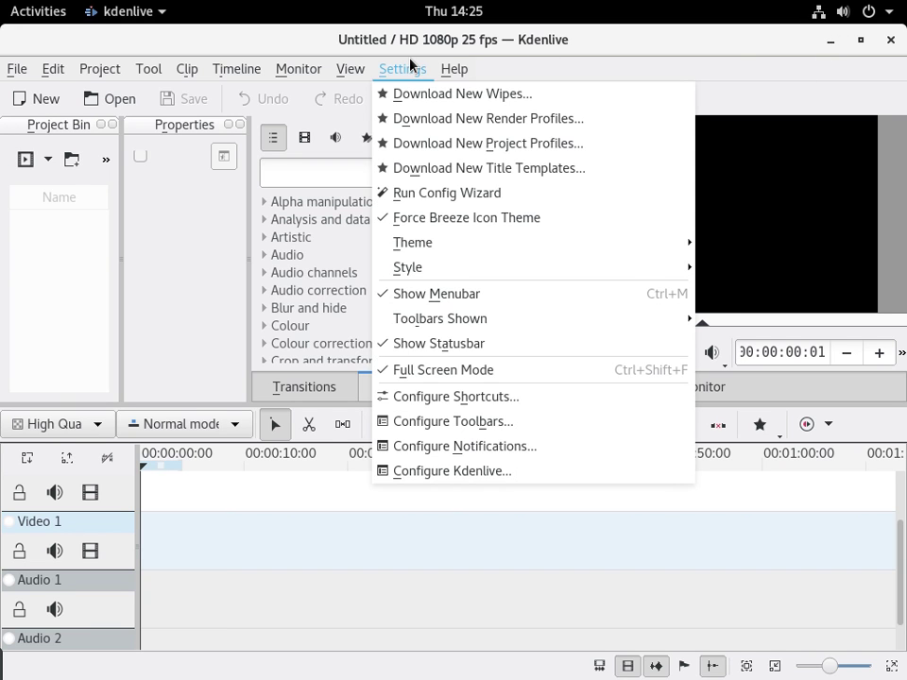
left_click(410, 64)
left_click(350, 69)
key("Right")
left_click(25, 71)
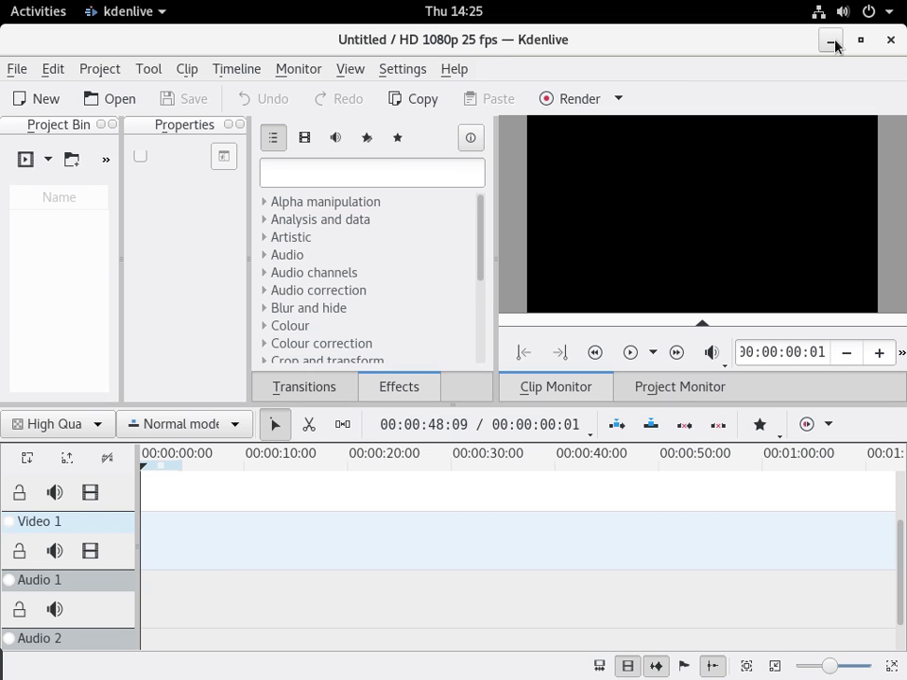
- Open and close the File menu once more, then close the Kdenlive window
left_click(16, 71)
left_click(17, 71)
left_click(889, 40)
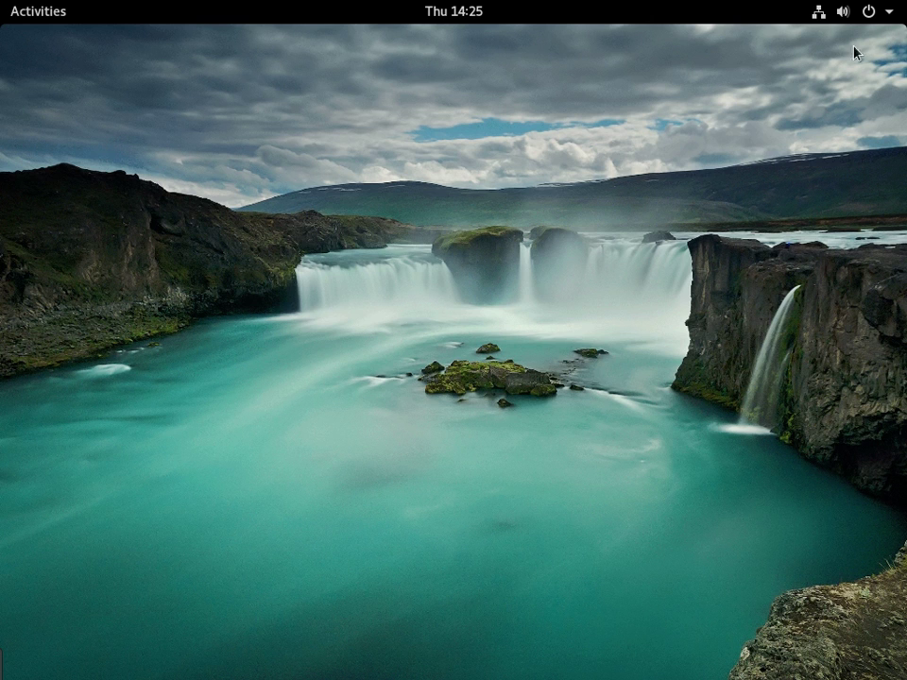
left_click(12, 670)
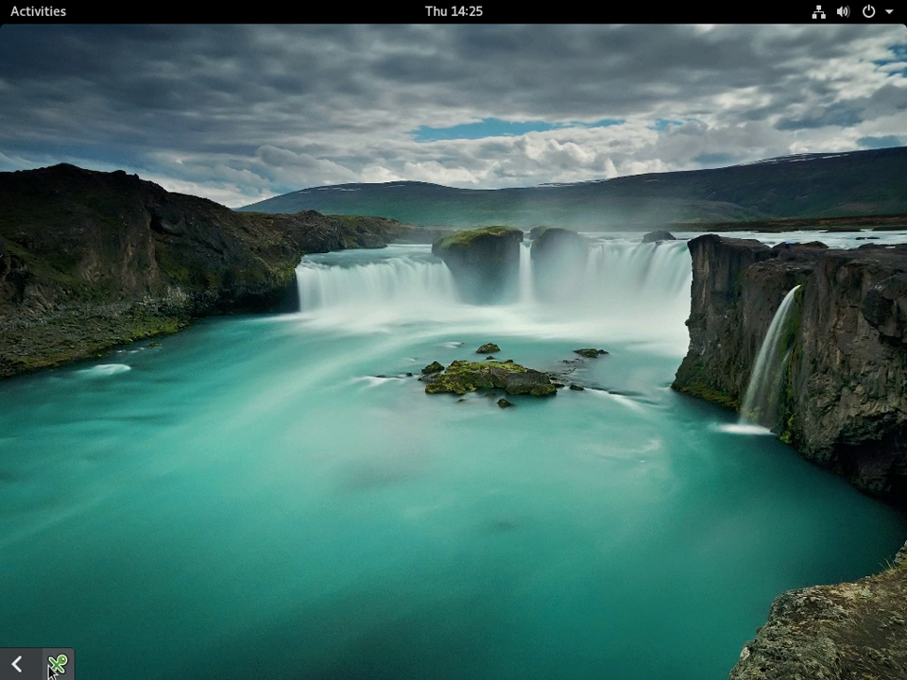
left_click(55, 666)
left_click(427, 99)
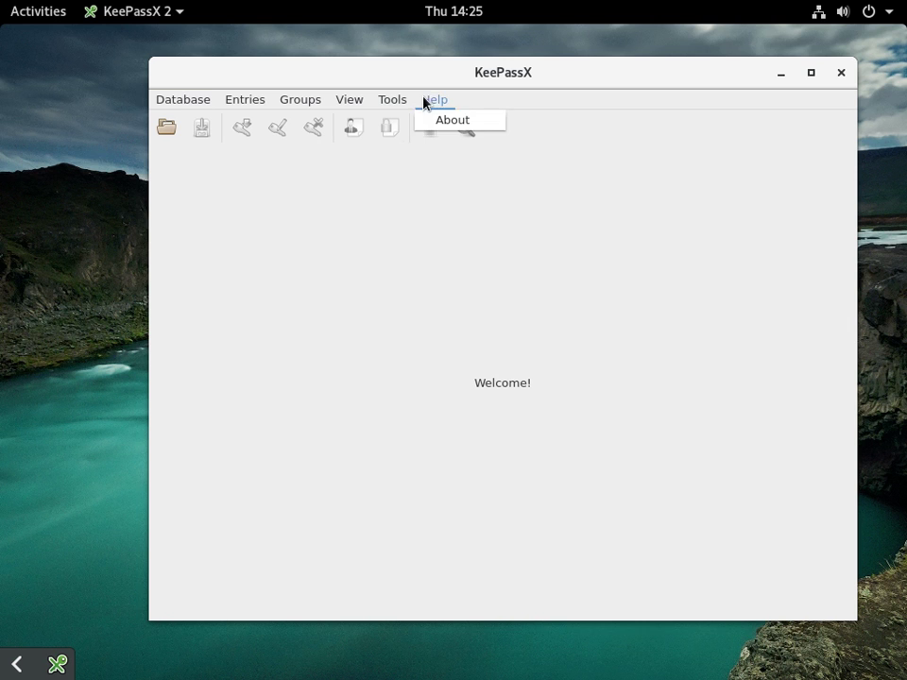
left_click(444, 122)
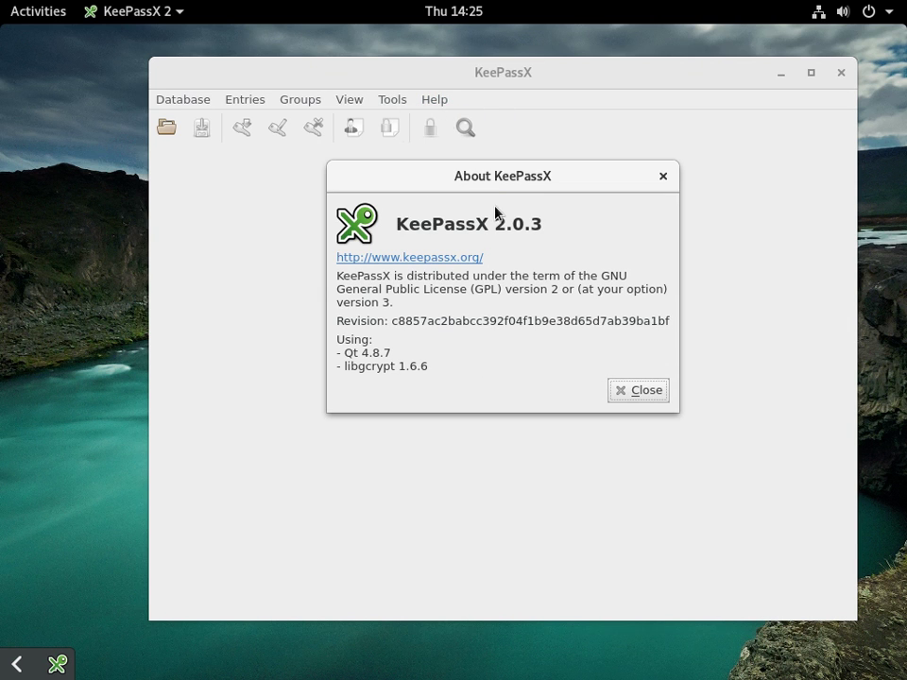
left_click_drag(495, 179, 489, 188)
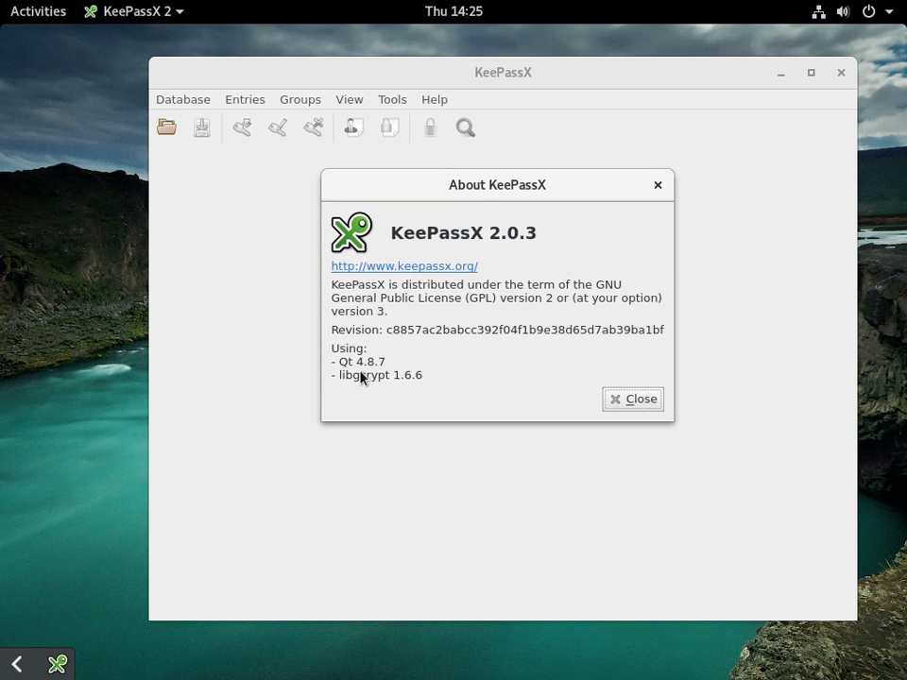
left_click(642, 403)
left_click(181, 101)
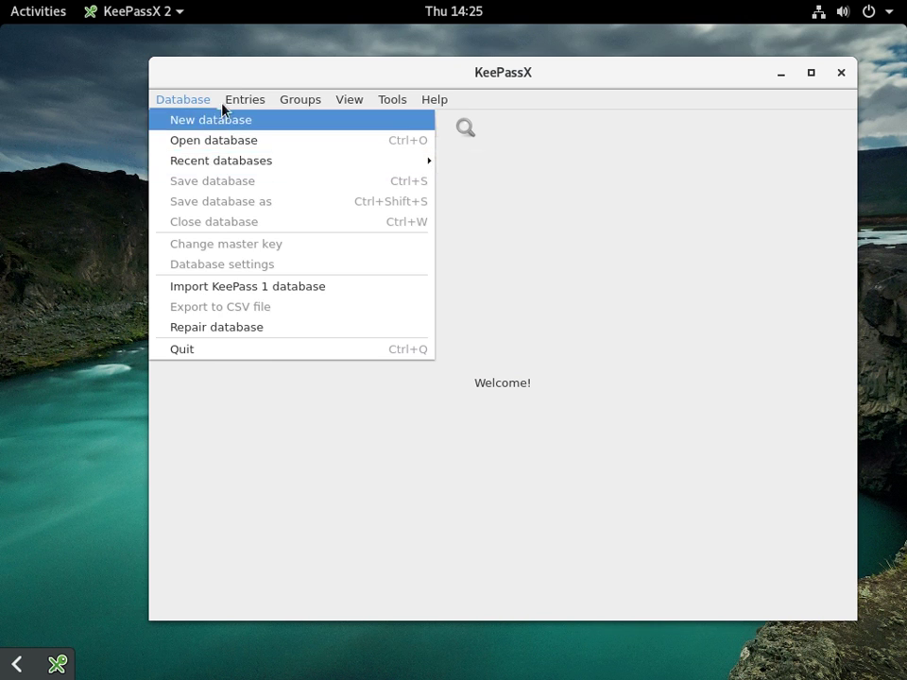
mouse_move(261, 108)
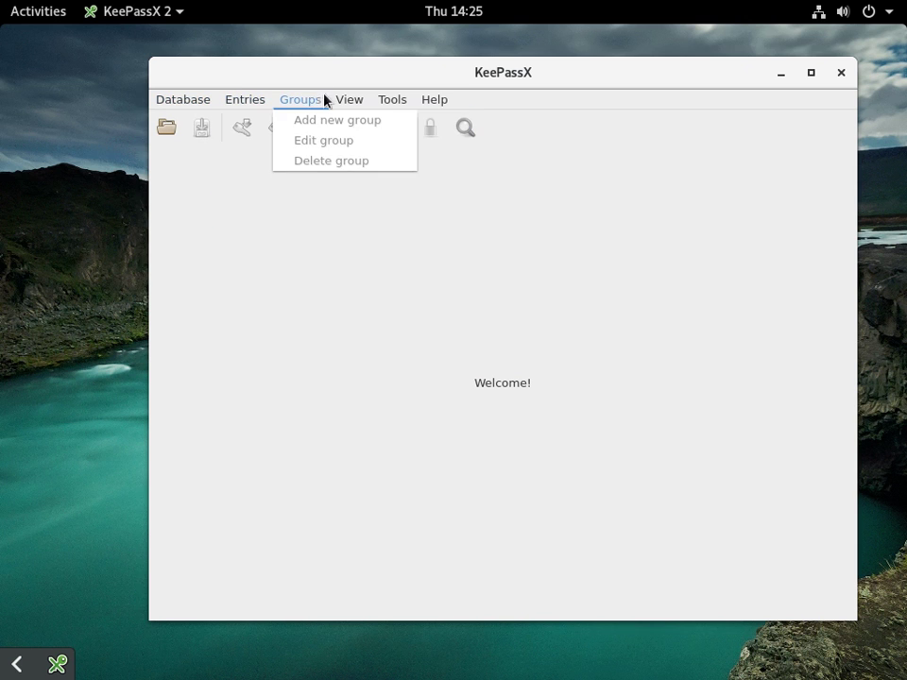
left_click(320, 99)
left_click(392, 100)
left_click(397, 102)
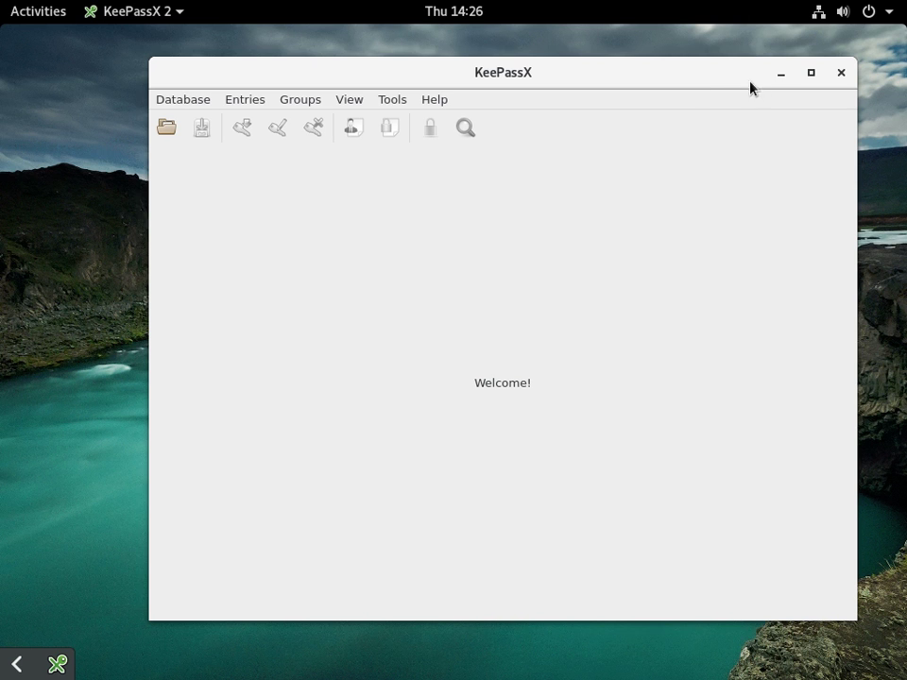
left_click(840, 73)
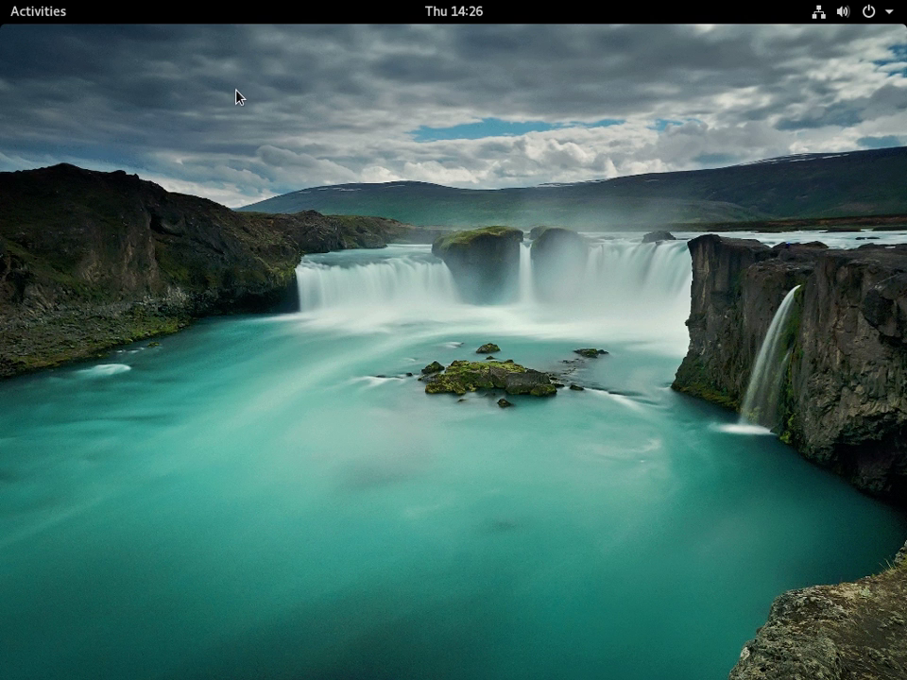
- Open the window overview and close the Home file window from its thumbnail
left_click(21, 16)
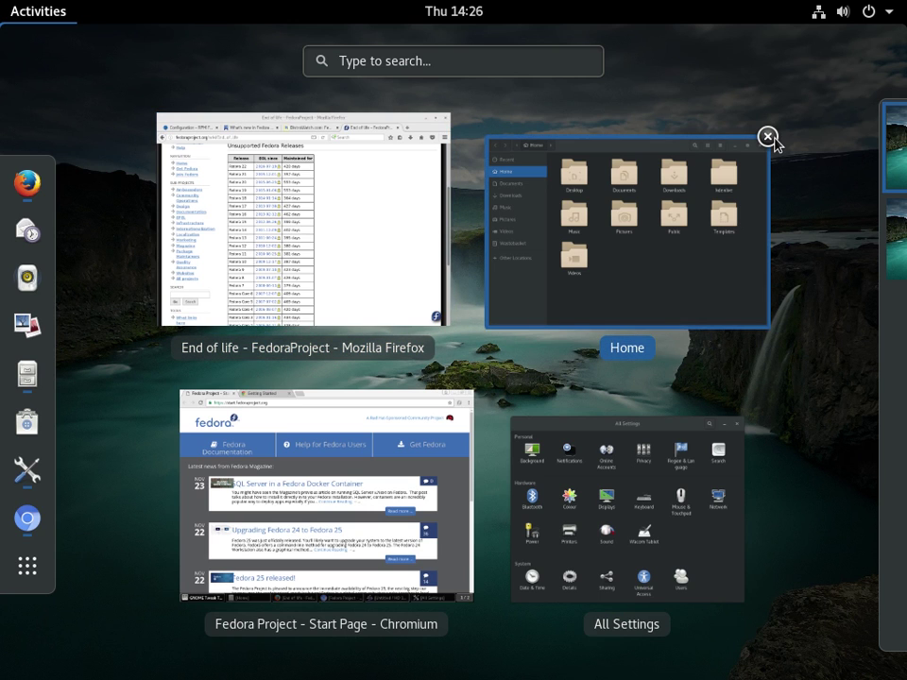
left_click(768, 137)
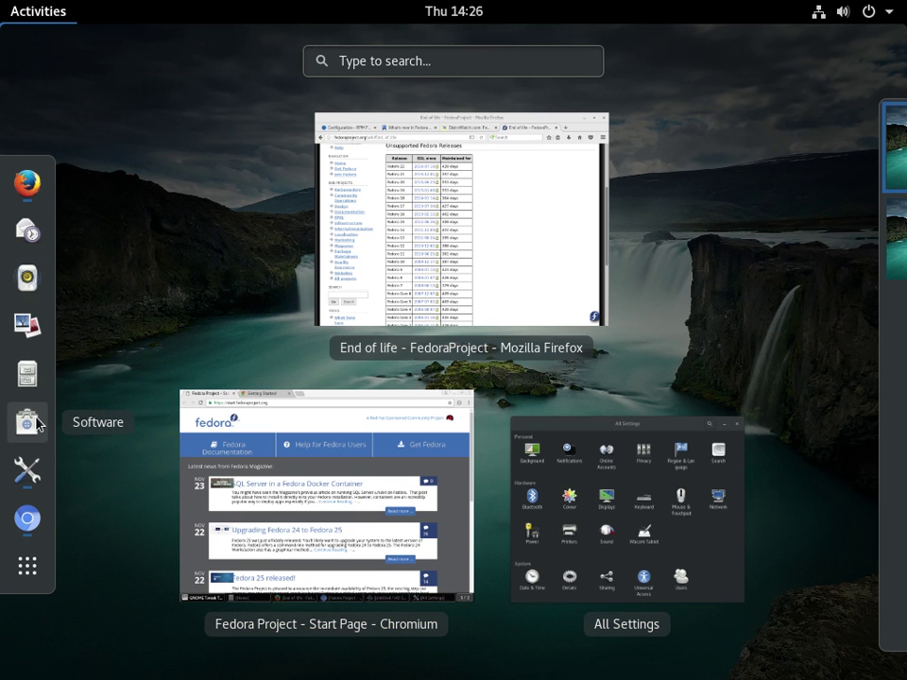
left_click(443, 262)
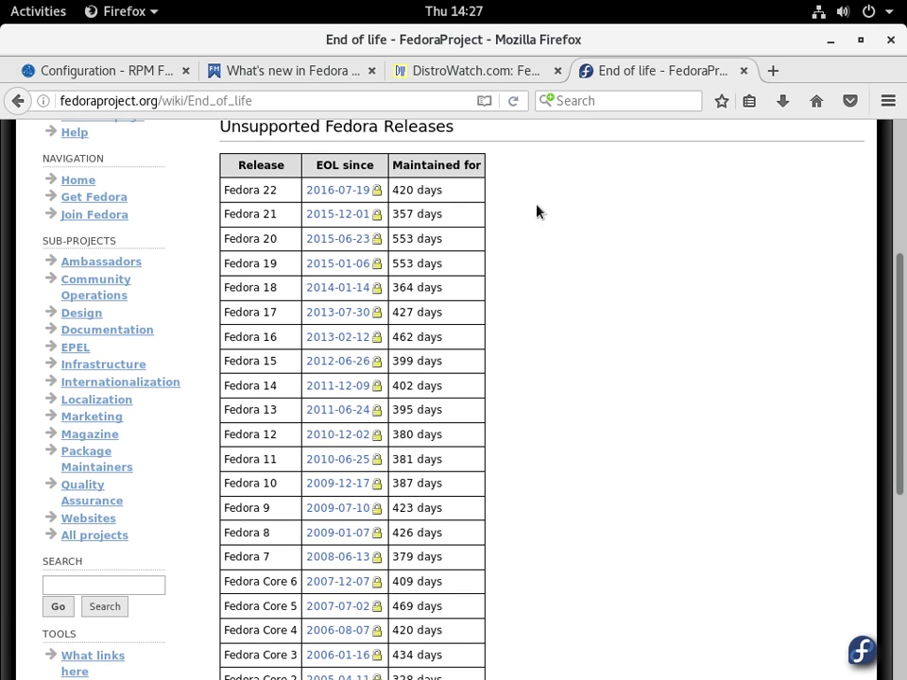
mouse_move(899, 291)
left_mouse_down()
mouse_move(898, 340)
mouse_move(893, 303)
left_mouse_up()
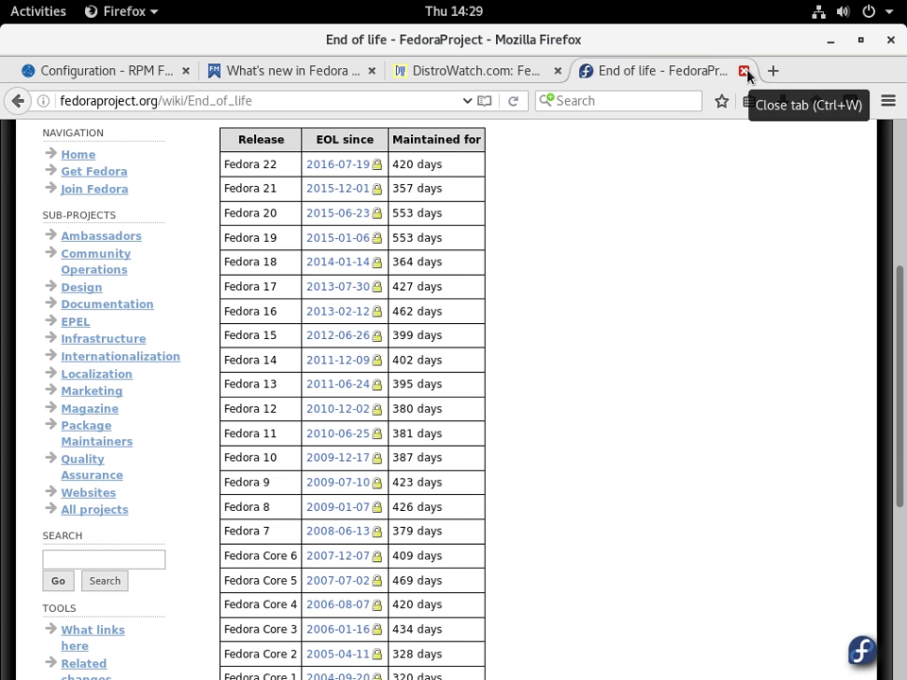
left_click(495, 72)
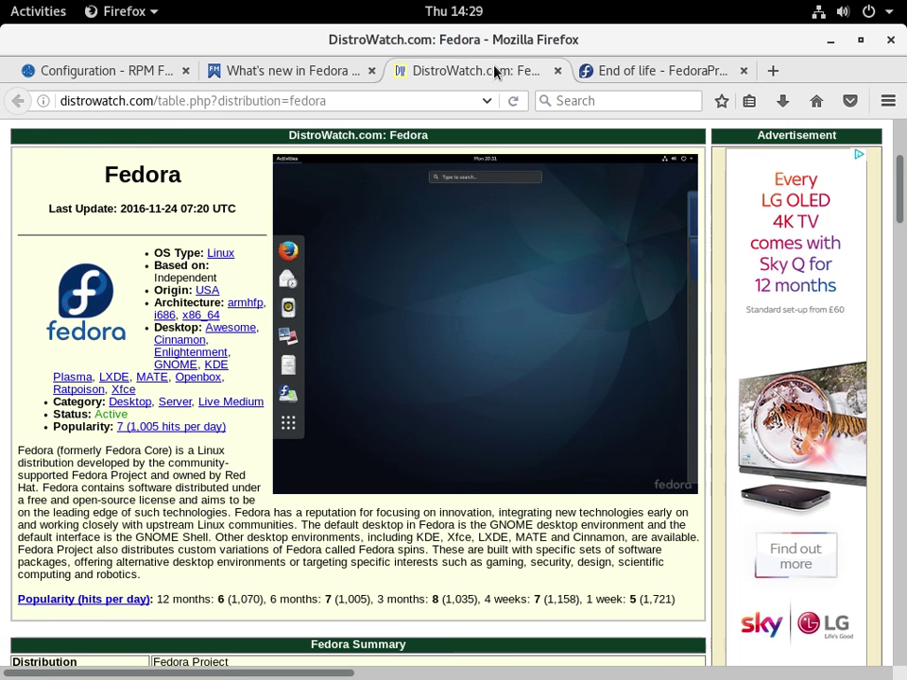
left_click(271, 73)
left_click(648, 70)
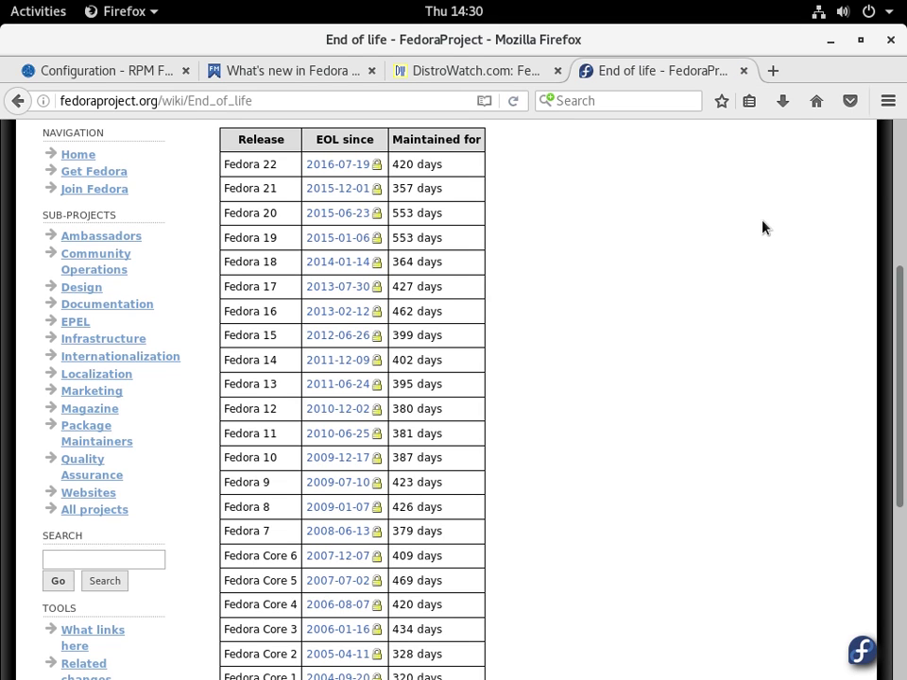
- Close Firefox's End of life tab, leaving the Fedora 25 Workstation article showing
left_click(746, 73)
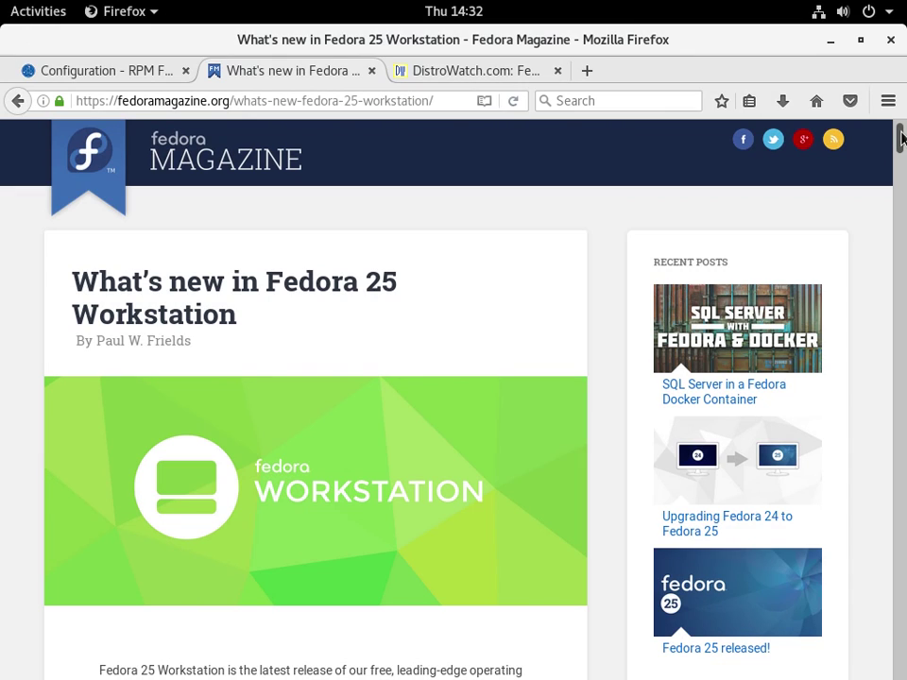
- Read the Fedora Magazine article on Fedora 25 Workstation in Firefox through to its end
left_click(901, 138)
left_click_drag(901, 138, 891, 170)
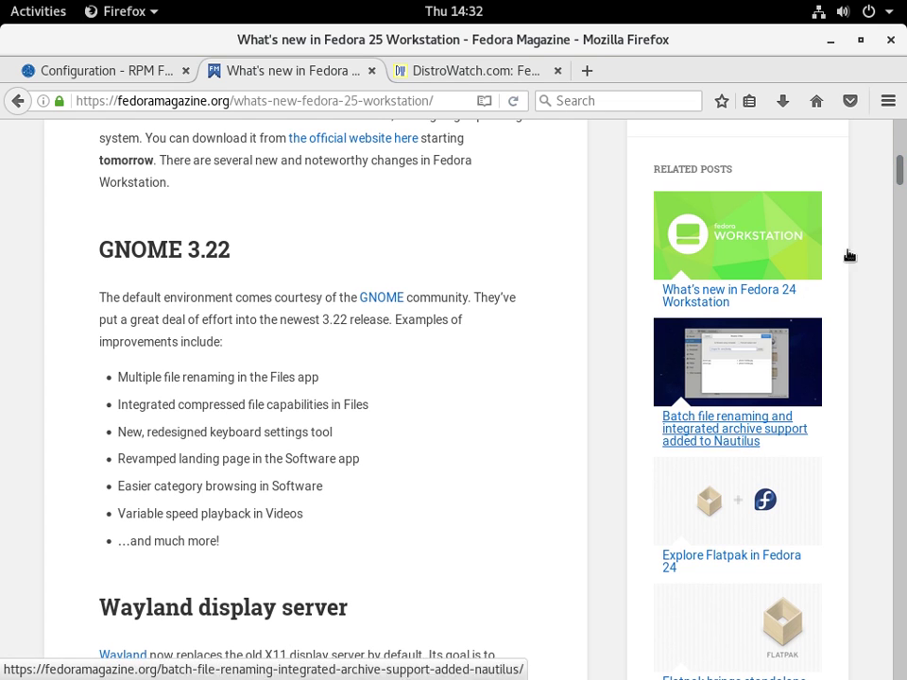
left_click_drag(899, 169, 899, 192)
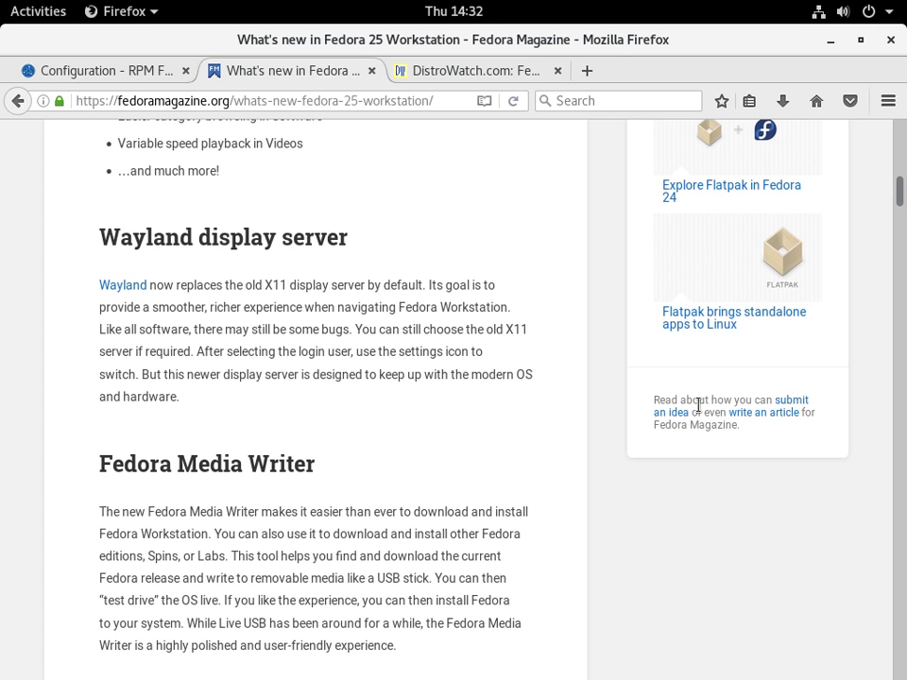
left_click_drag(897, 193, 903, 199)
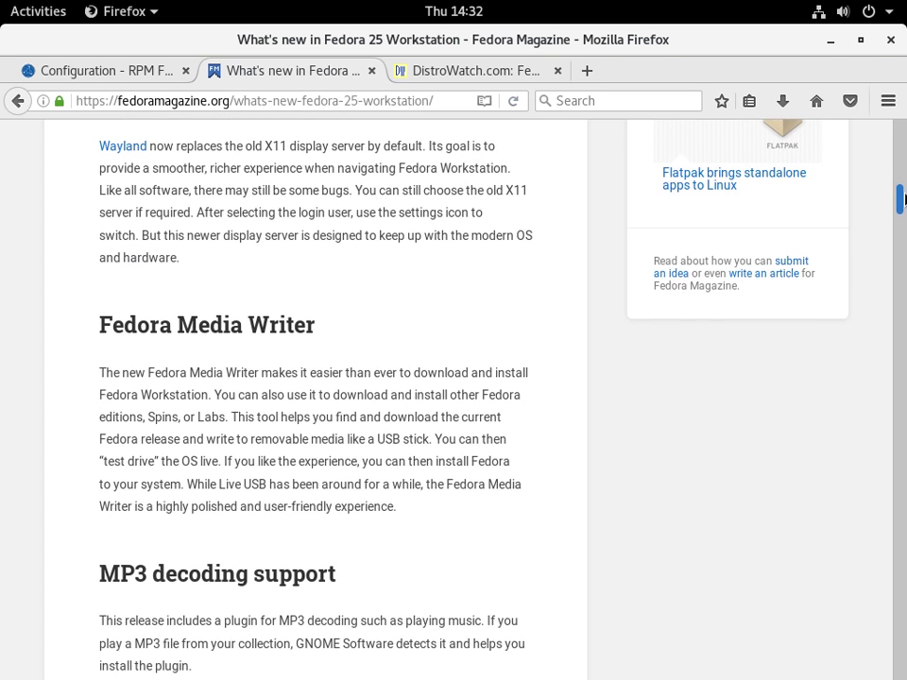
scroll(476, 271, "down", 5)
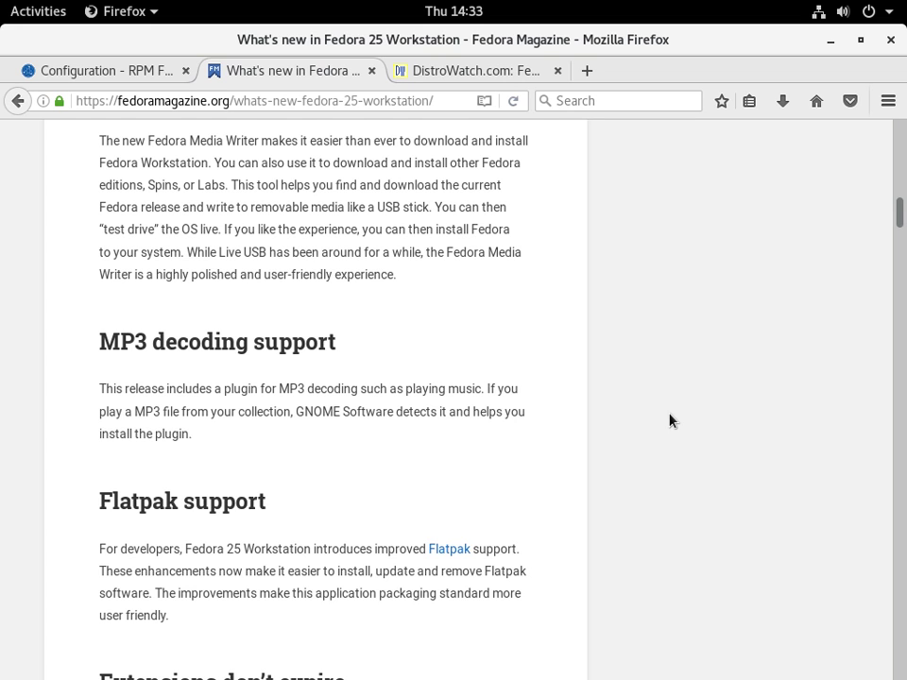
scroll(668, 419, "down", 2)
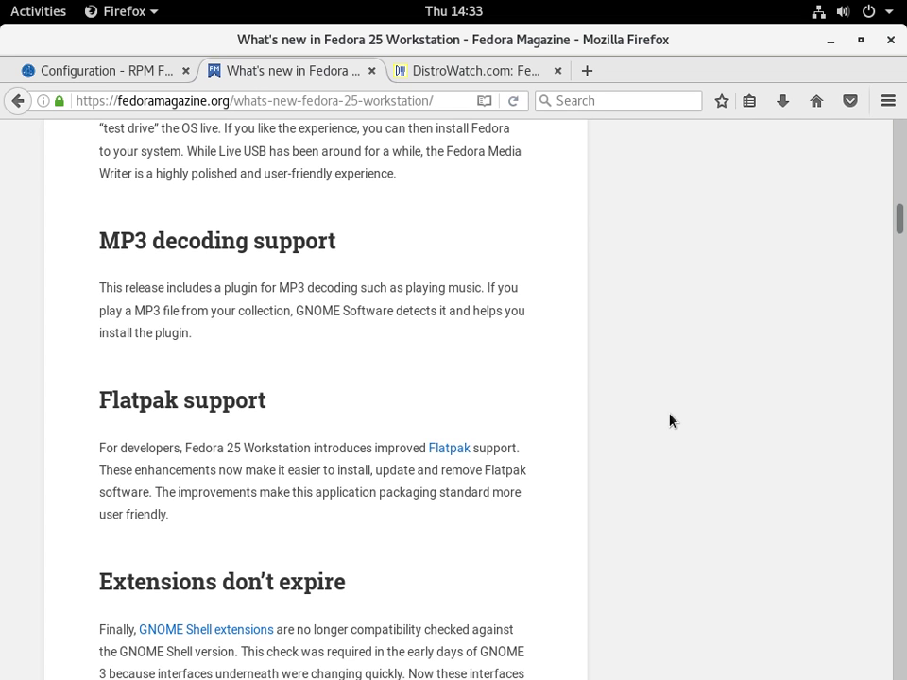
scroll(669, 420, "down", 5)
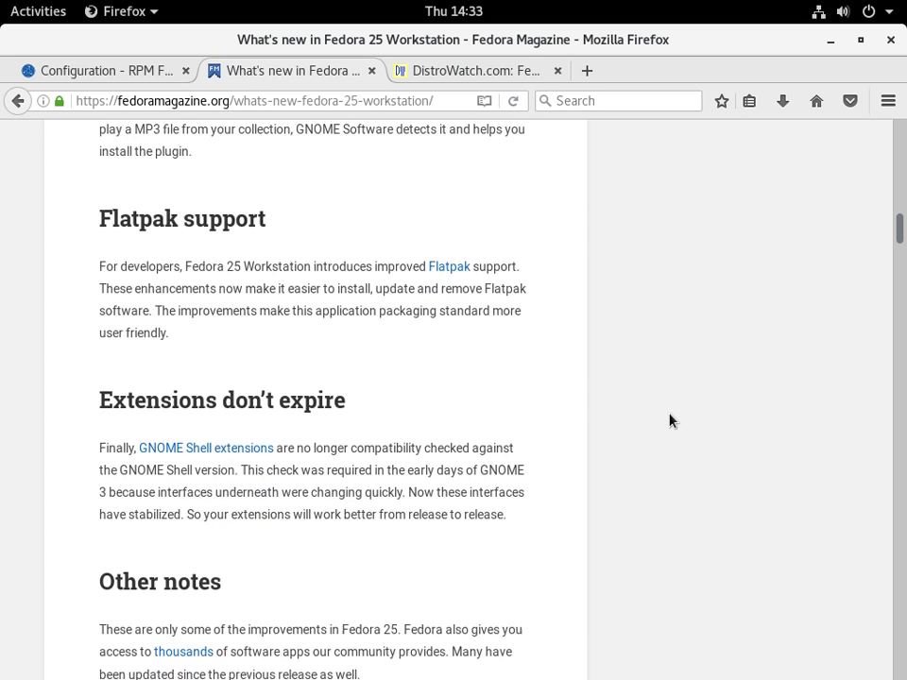
scroll(668, 420, "down", 3)
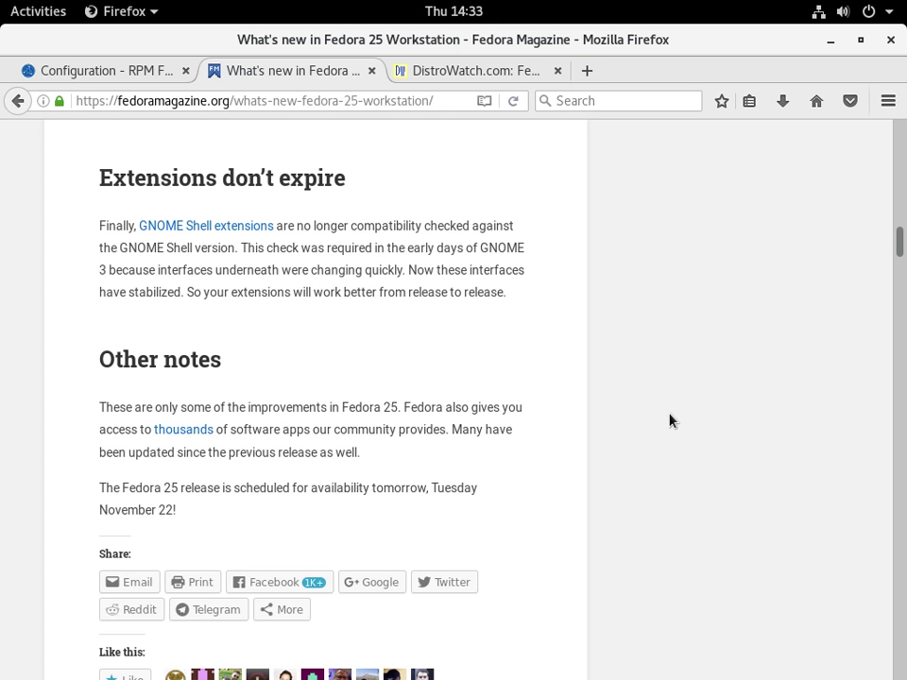
scroll(669, 421, "down", 2)
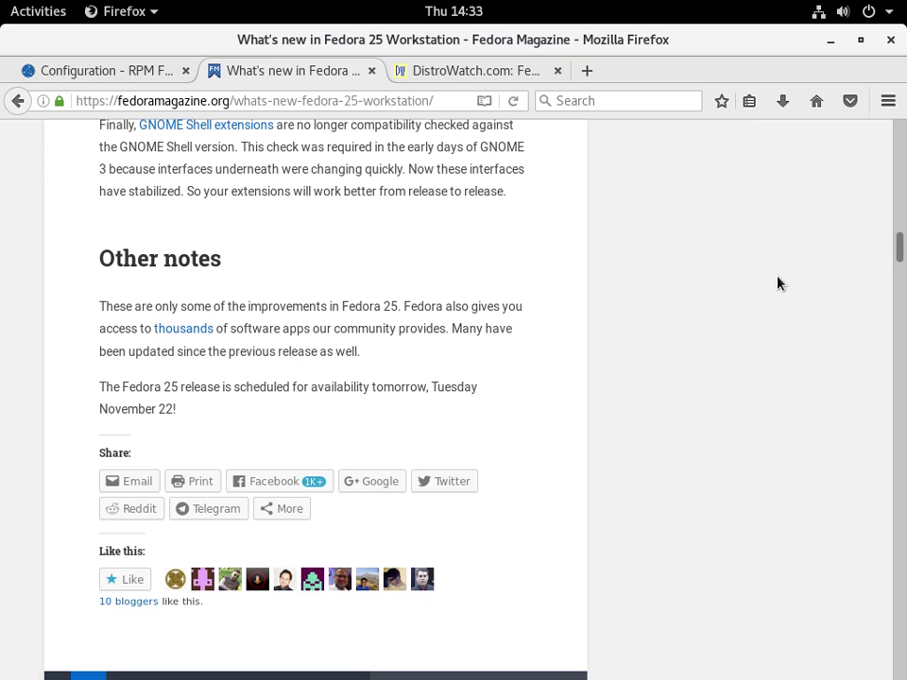
left_click_drag(898, 252, 895, 123)
- Minimize Firefox, bring All Settings to the front, then return to the Activities overview
left_click(829, 40)
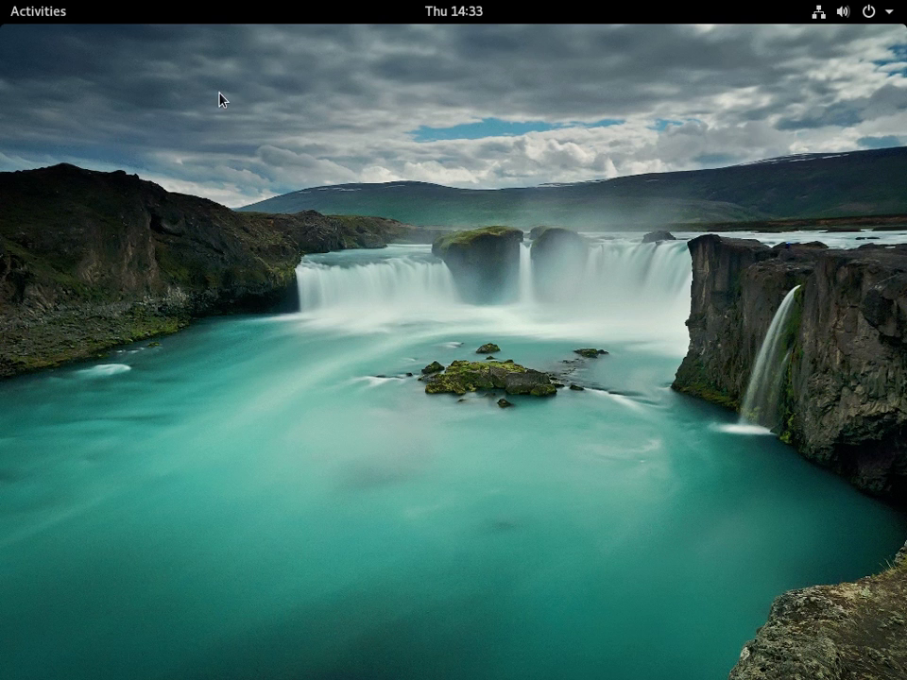
left_click(38, 21)
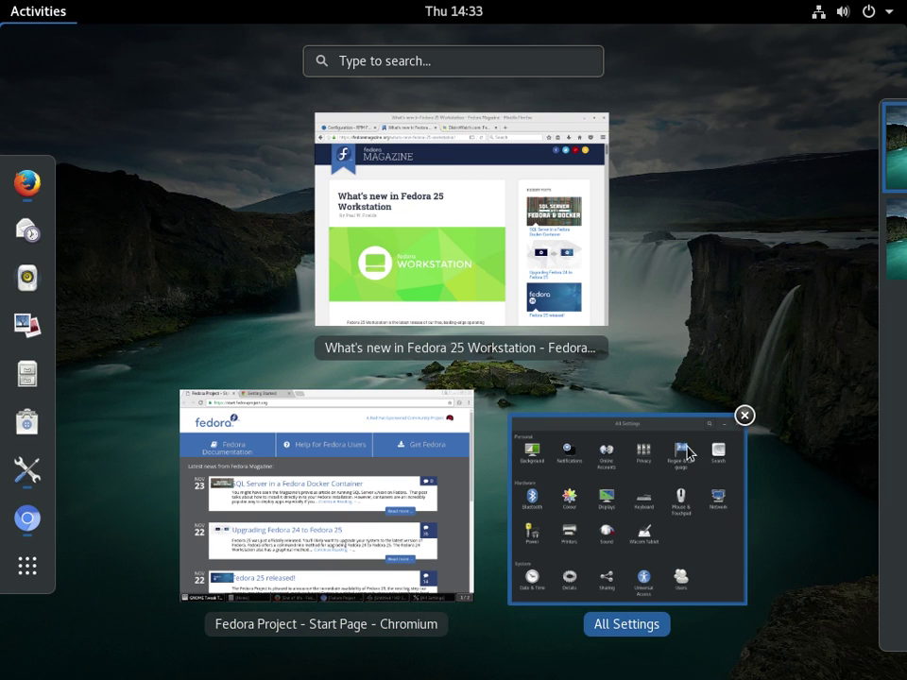
left_click(660, 477)
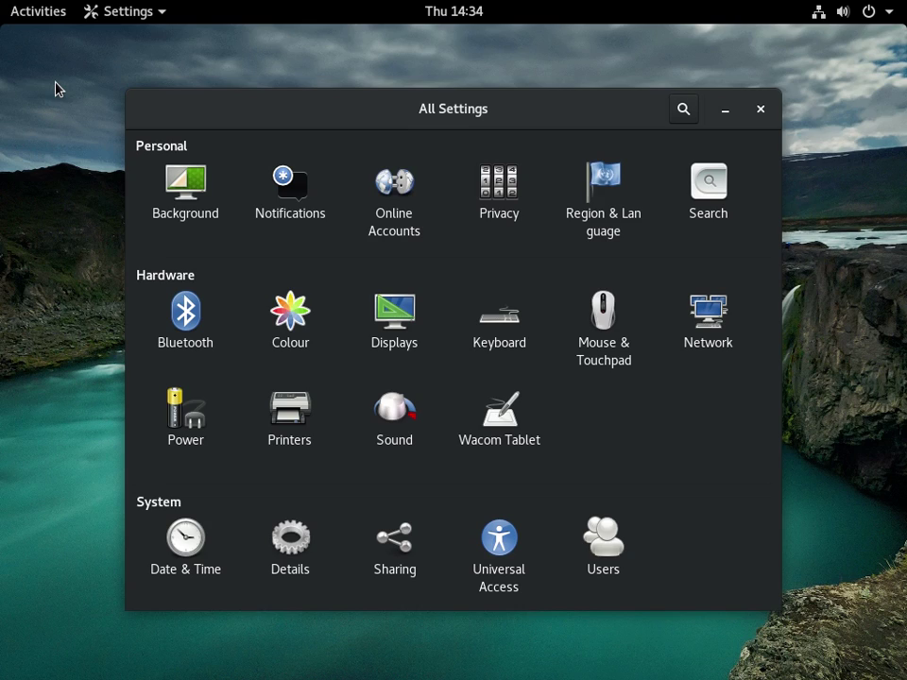
key("super")
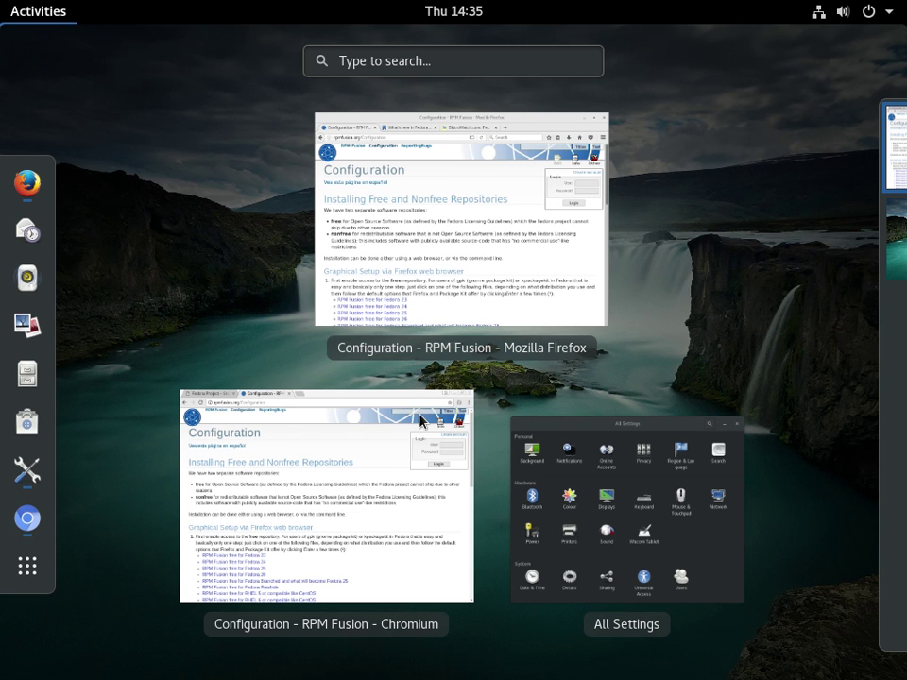
- Switch to Chromium's RPM Fusion Configuration page and scroll down to the repository links
left_click(313, 484)
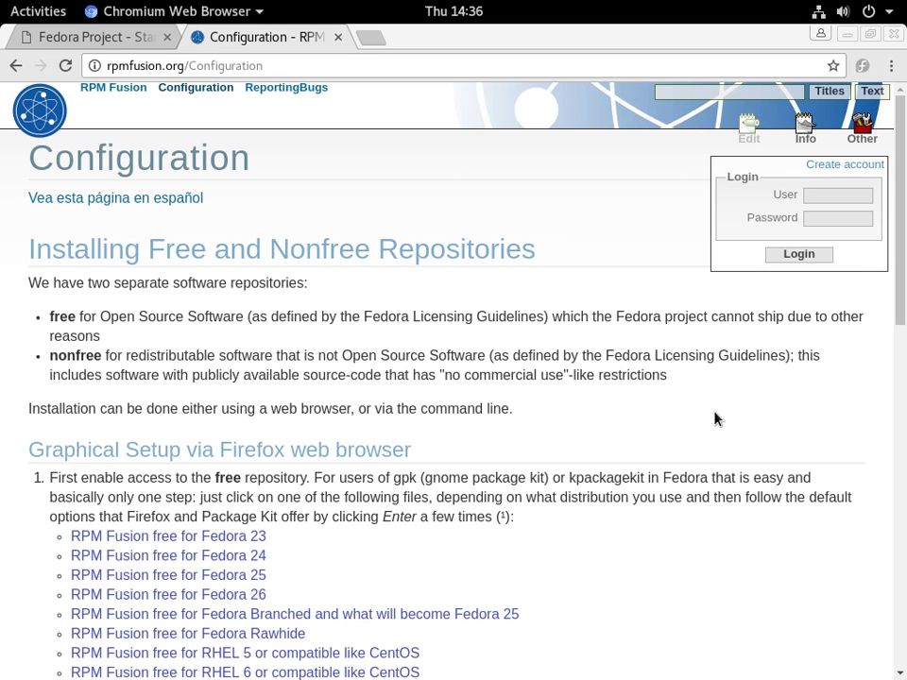
scroll(715, 419, "down", 4)
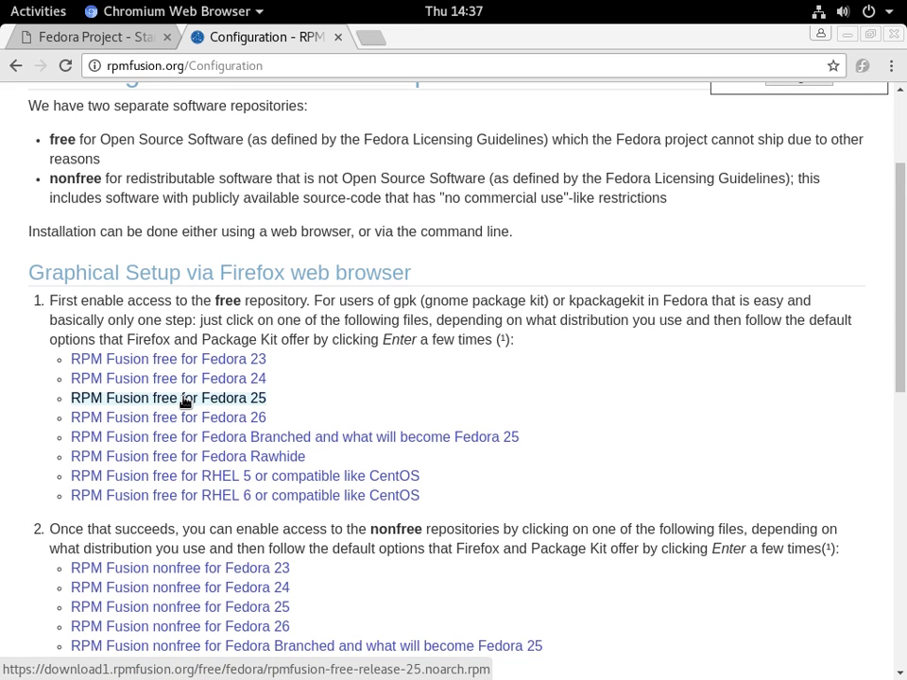
- Download the RPM Fusion free package for Fedora 25 and keep it despite the warning
left_click(186, 402)
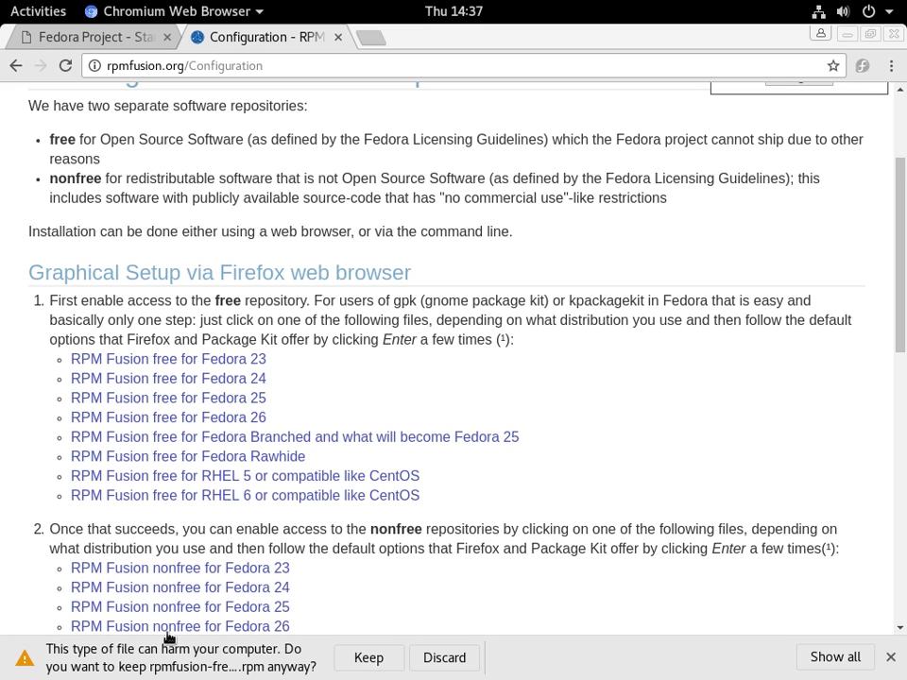
left_click(359, 666)
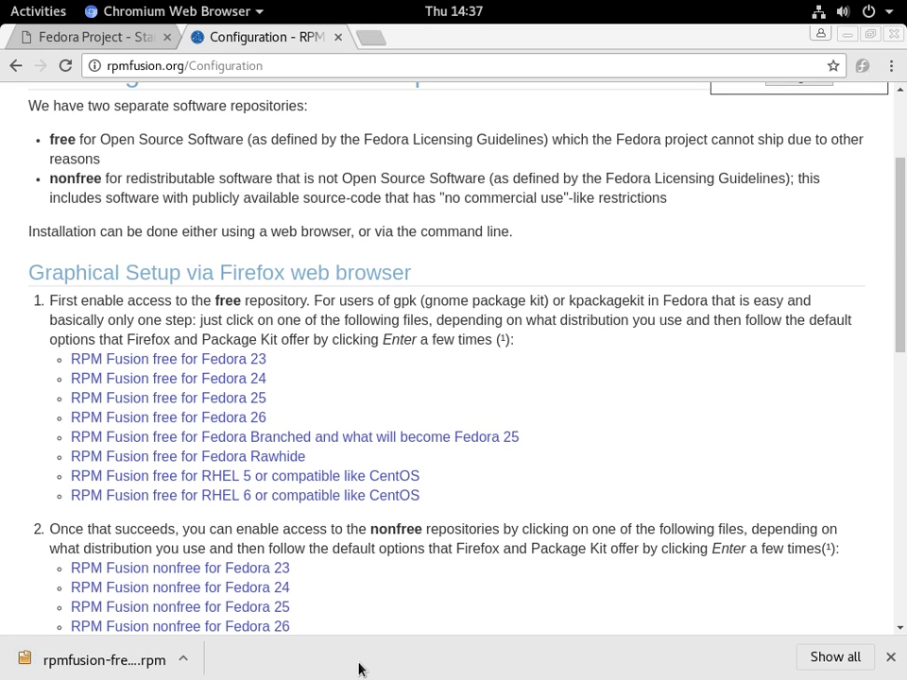
- Open rpmfusion-free-release-25.noarch.rpm in GNOME Software and review the RPM Fusion Free 25-1 details
left_click(104, 660)
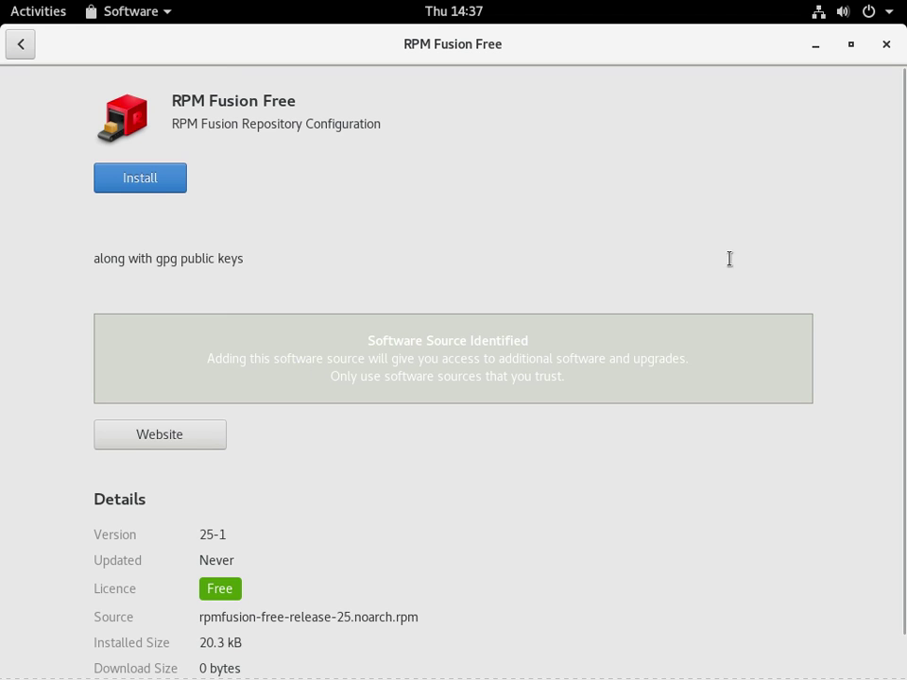
scroll(894, 148, "down", 1)
scroll(868, 76, "up", 1)
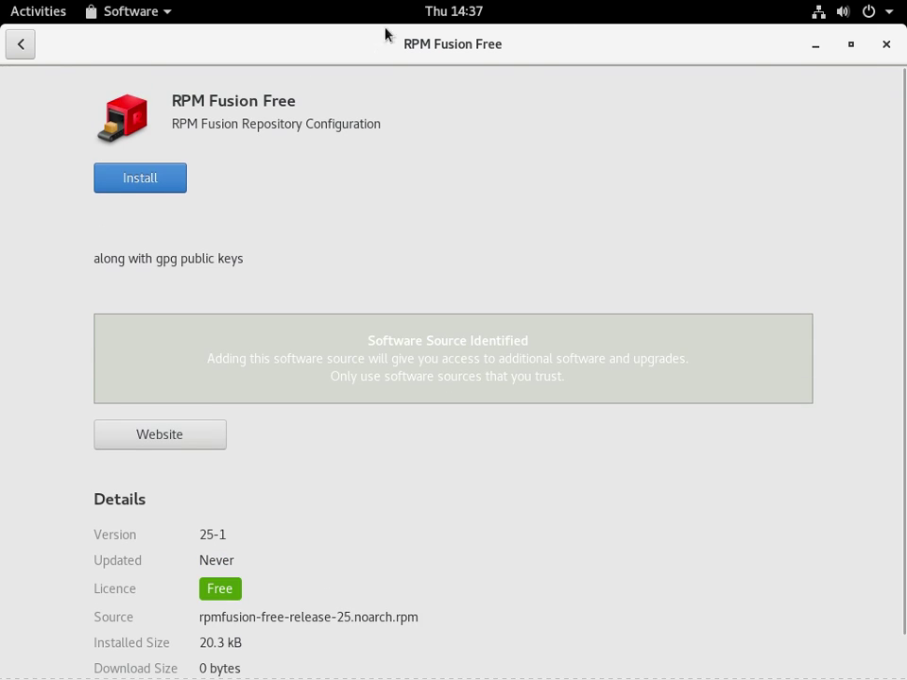
- Close GNOME Software, retry the Fedora 25 free package link, and scroll the page back to the top
left_click(22, 54)
left_click(885, 43)
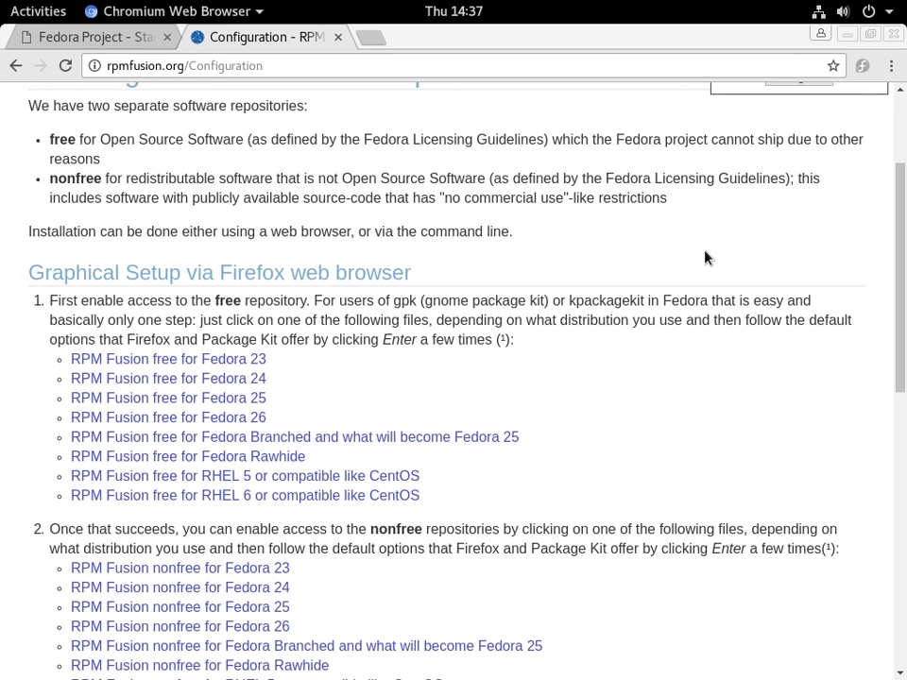
left_click(152, 404)
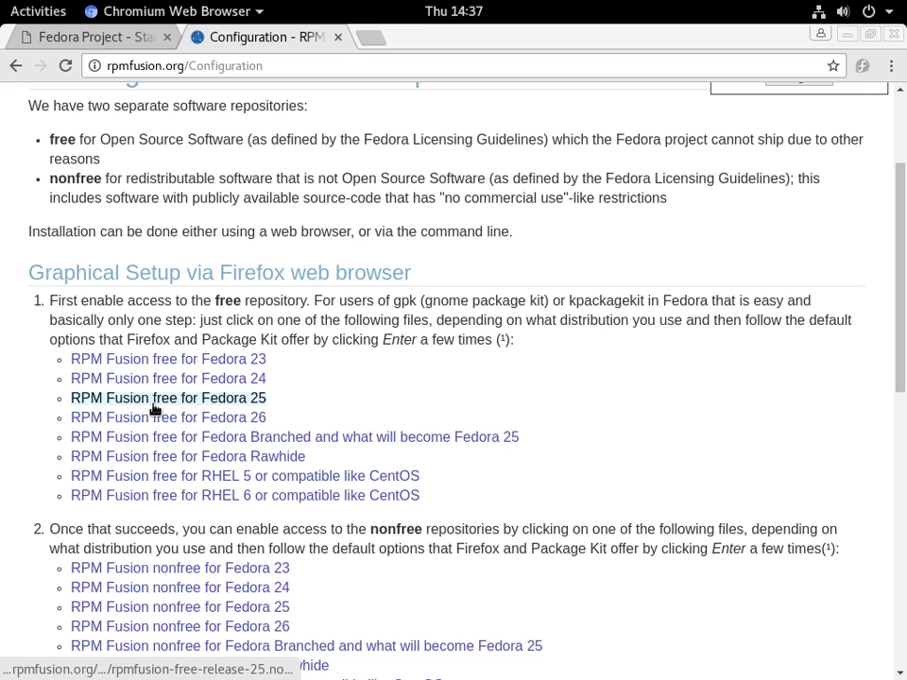
left_click(182, 399)
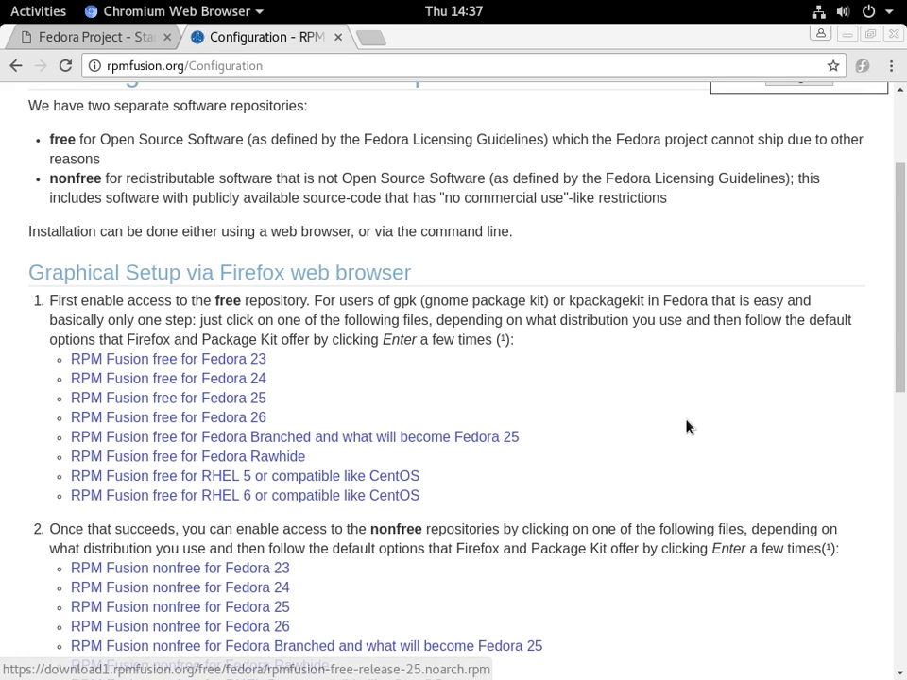
left_click_drag(902, 368, 890, 608)
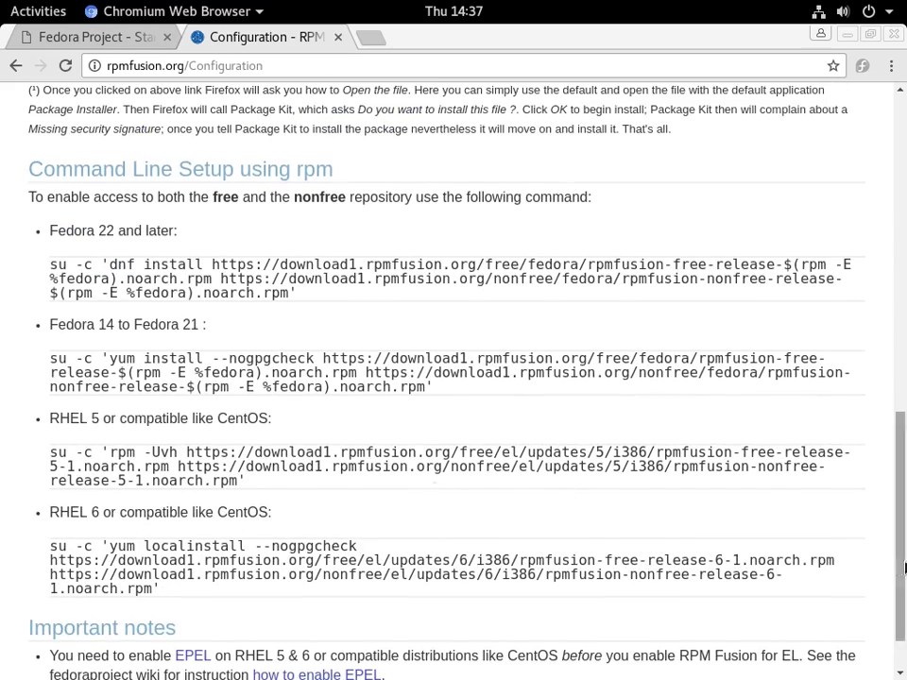
left_click_drag(903, 550, 892, 147)
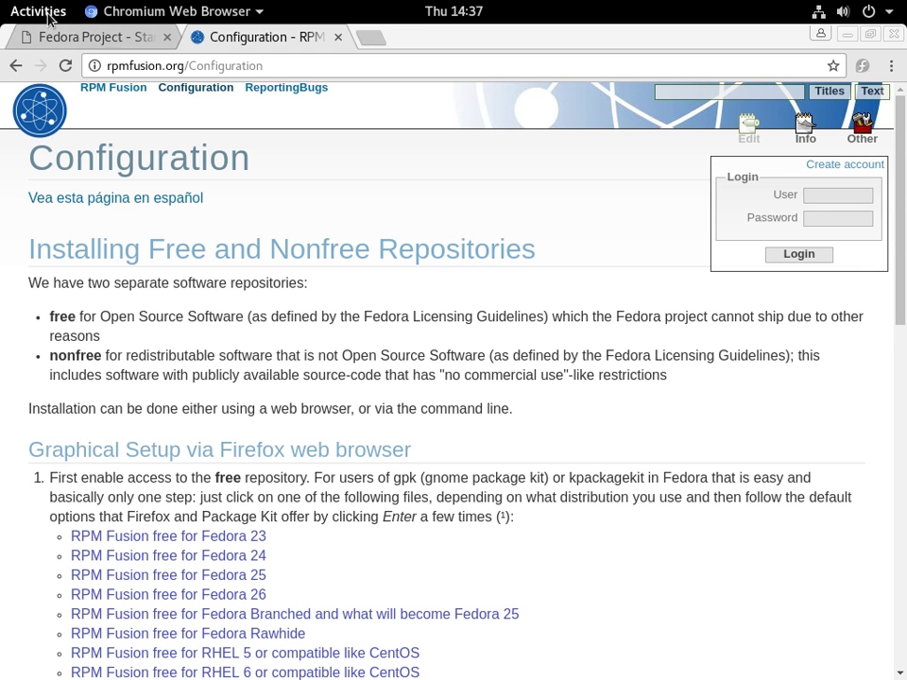
left_click(49, 19)
type("steam")
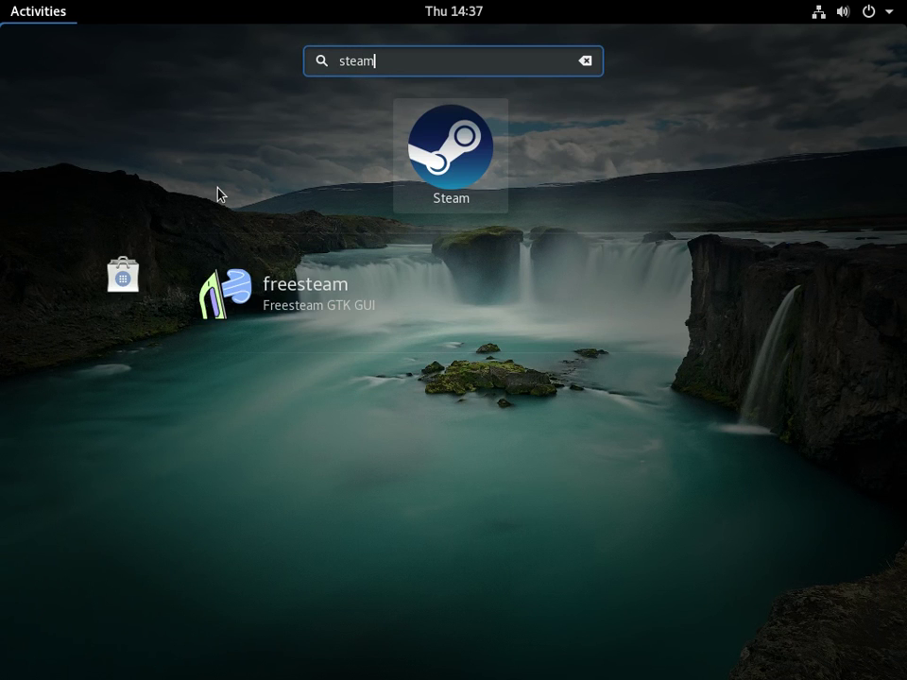
left_click(442, 170)
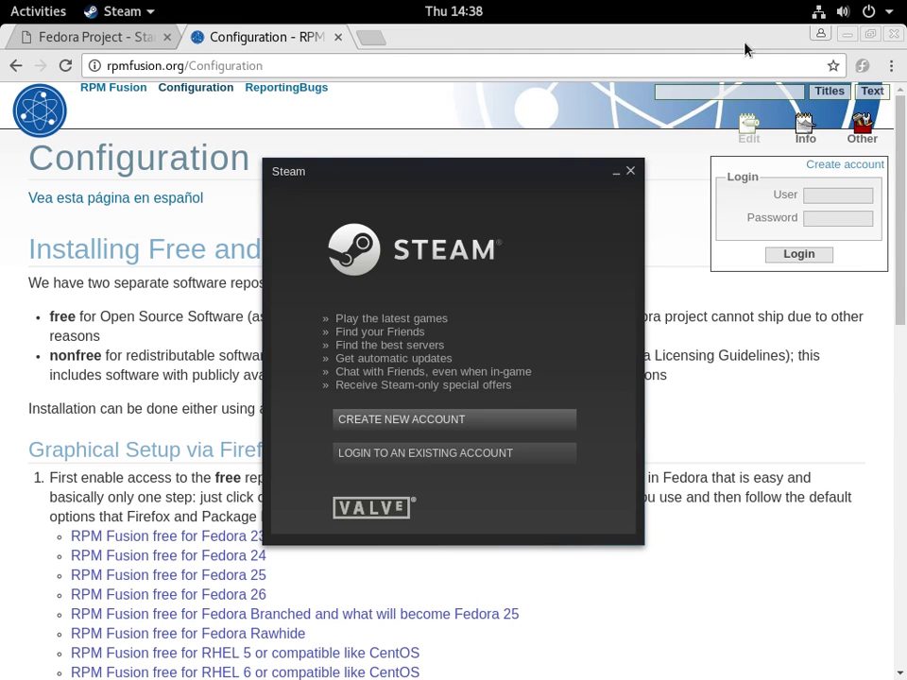
left_click(631, 173)
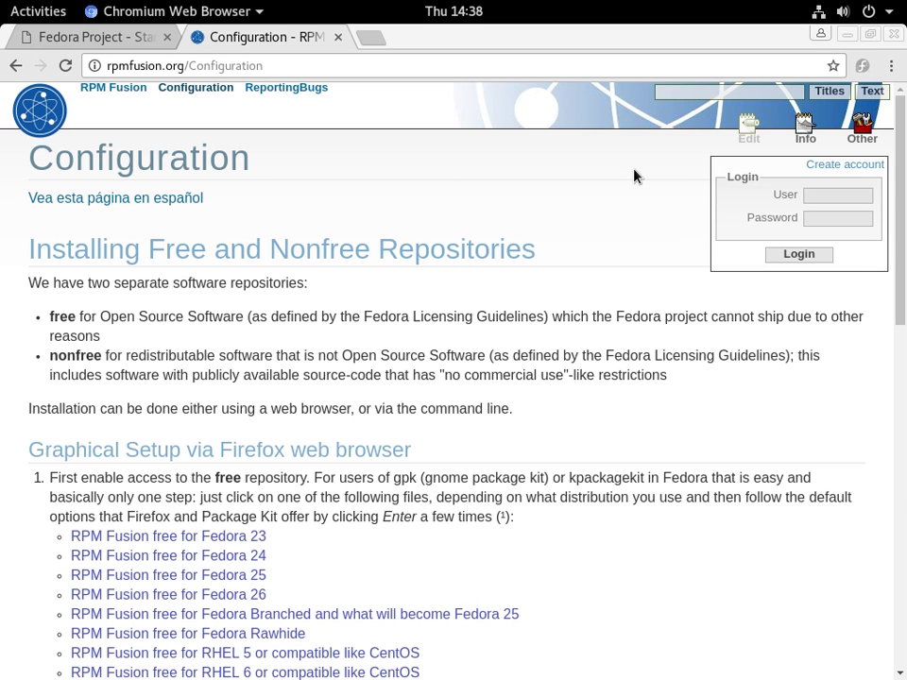
- Close Chromium, Firefox with all three tabs (disabling the multi-tab warning), and the Settings window
left_click(94, 37)
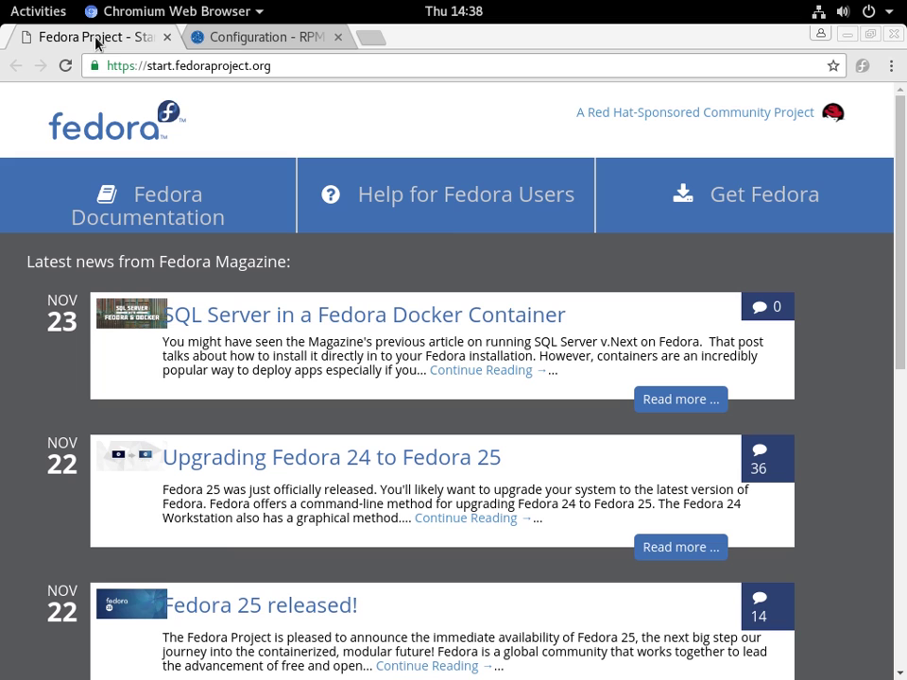
left_click(888, 34)
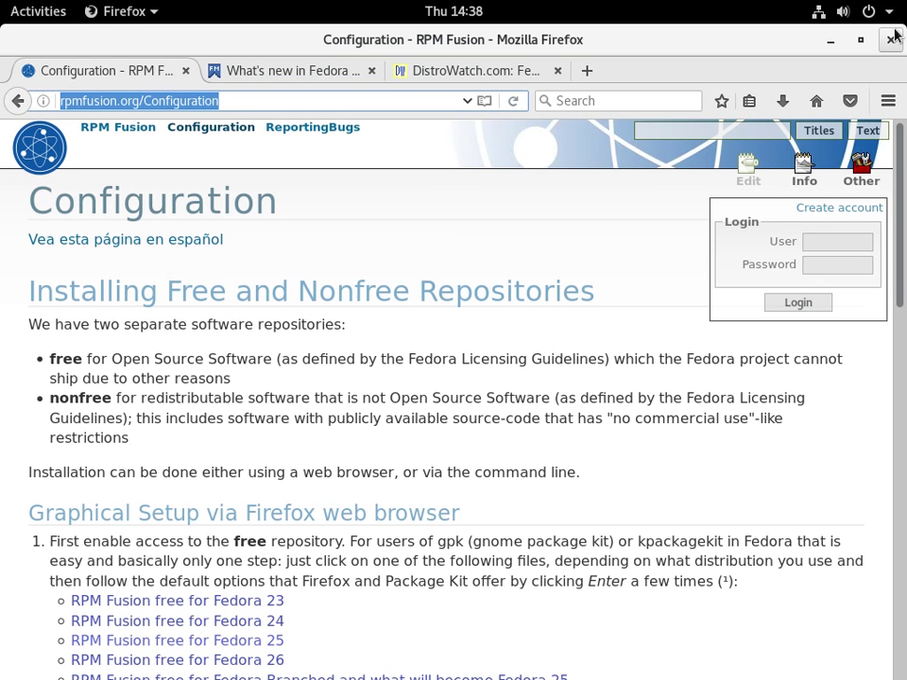
left_click(892, 40)
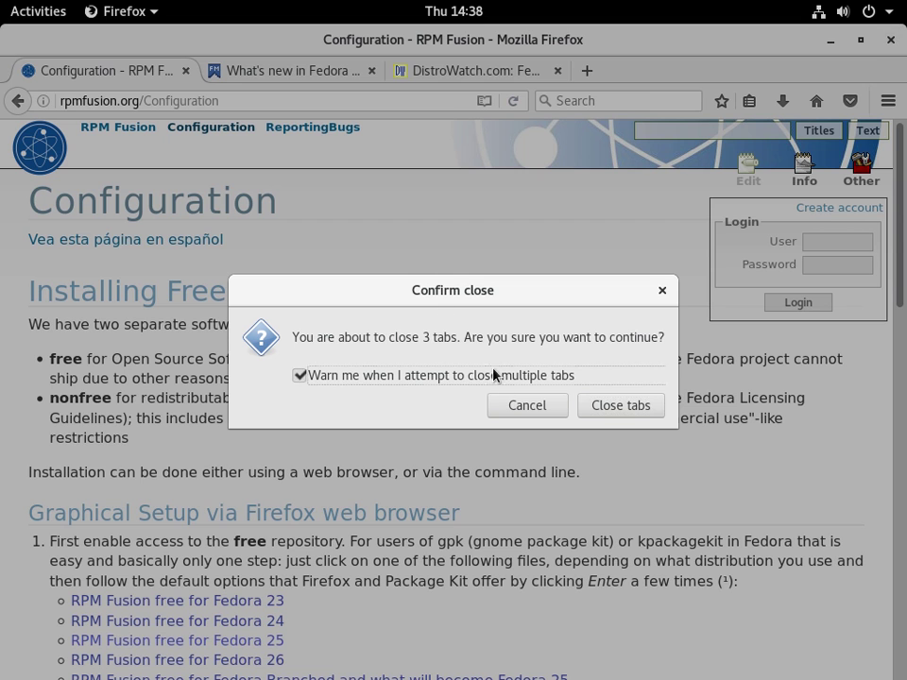
left_click(502, 376)
left_click(620, 406)
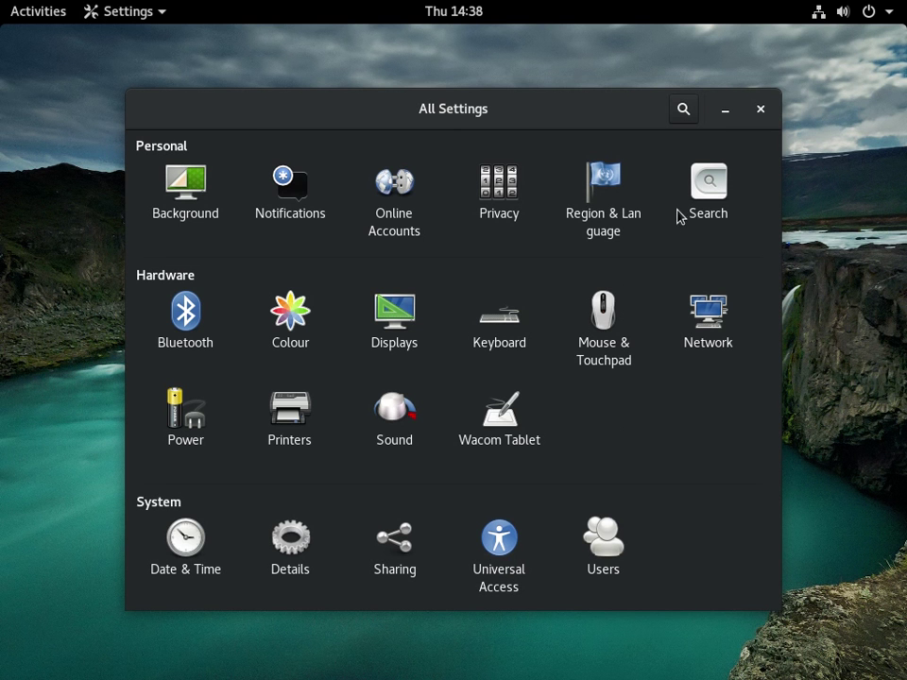
left_click_drag(543, 119, 543, 106)
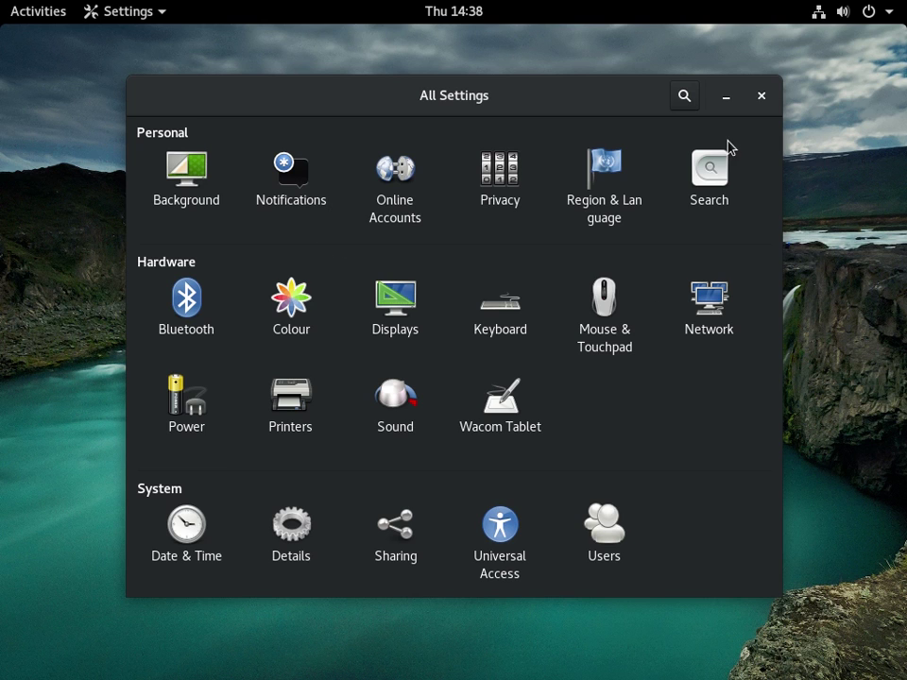
left_click(761, 99)
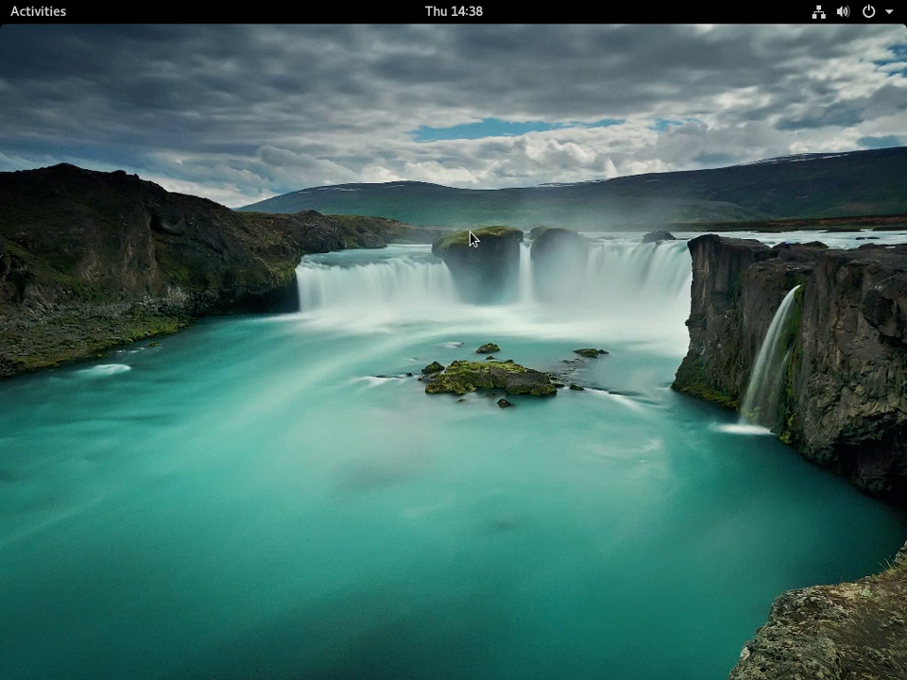